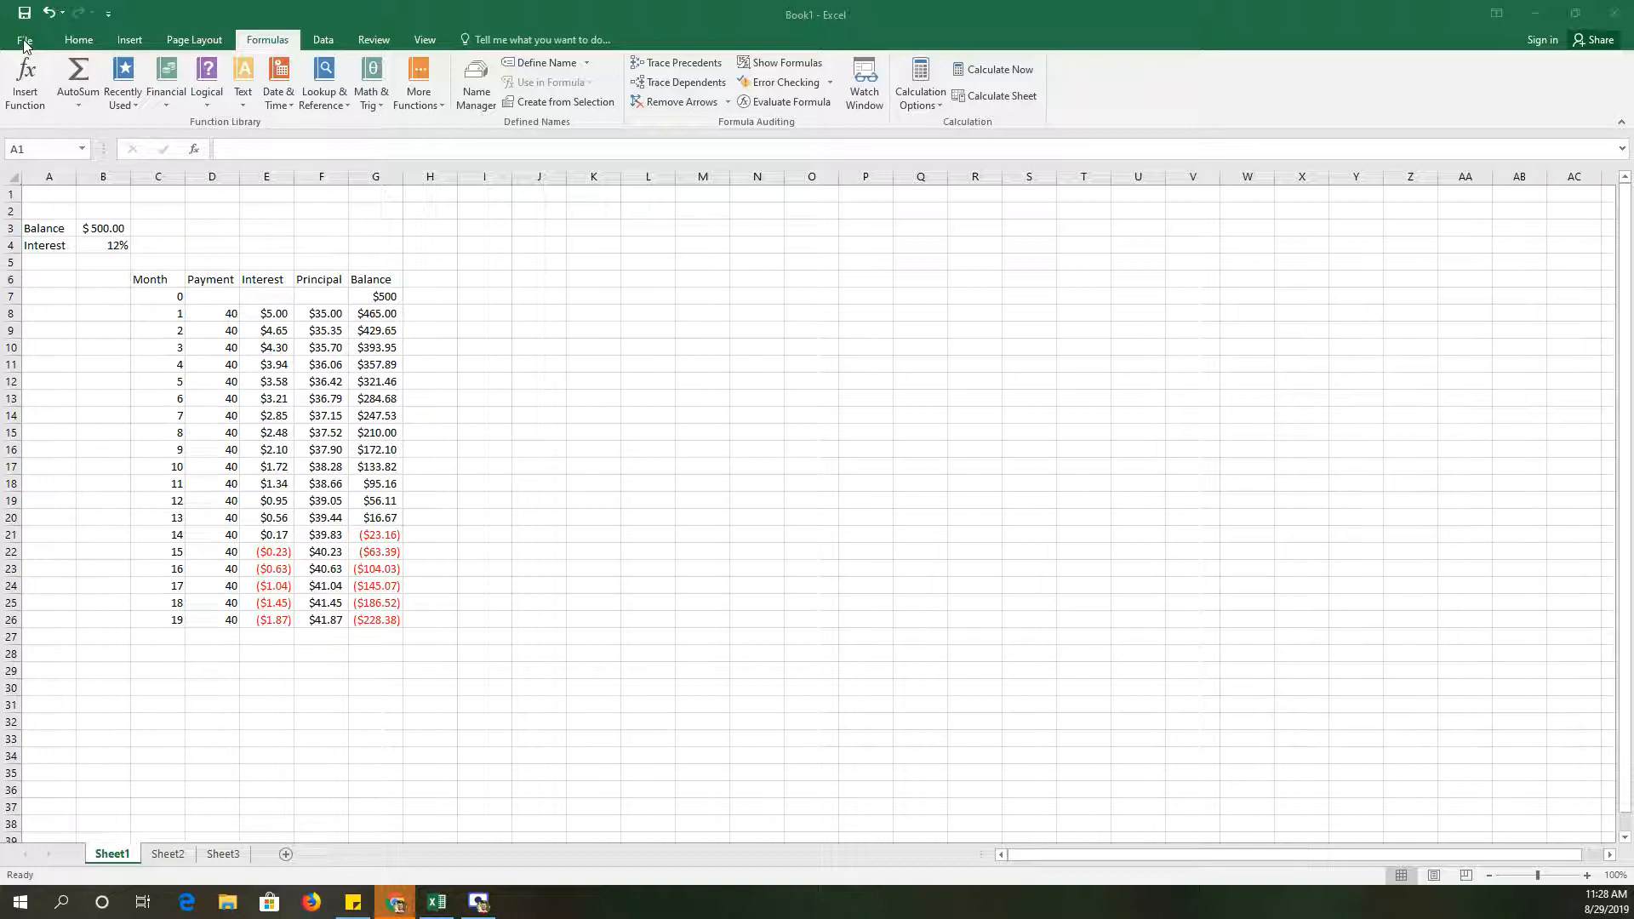
# - Open the workbook's info page and set its title property to Budget
pyautogui.click(24, 46)
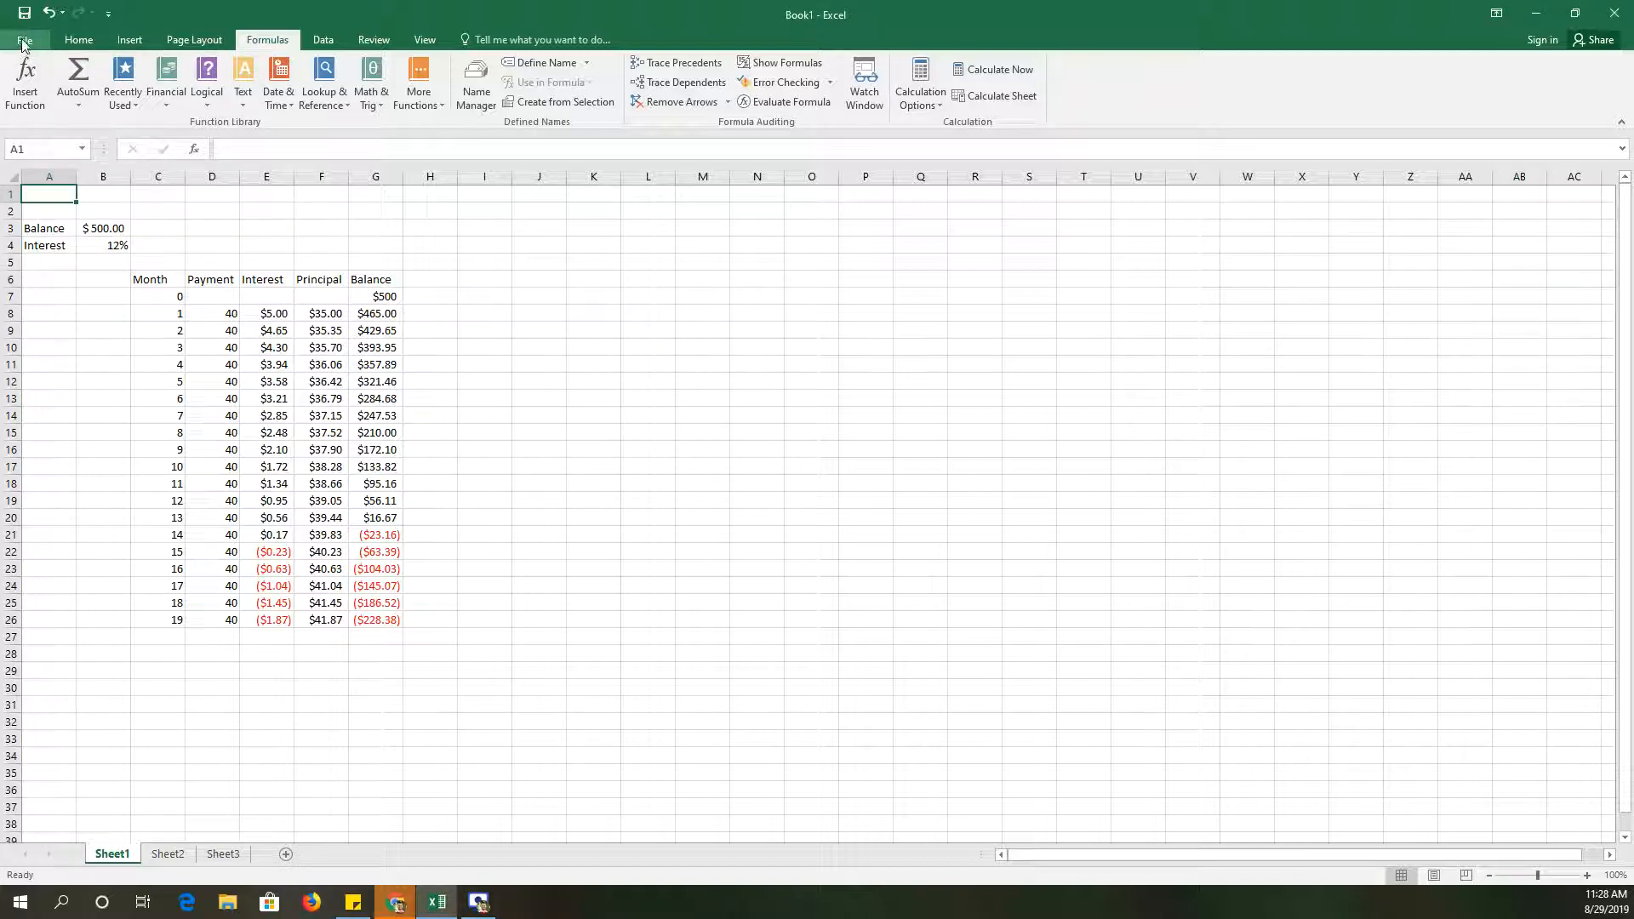
pyautogui.click(24, 45)
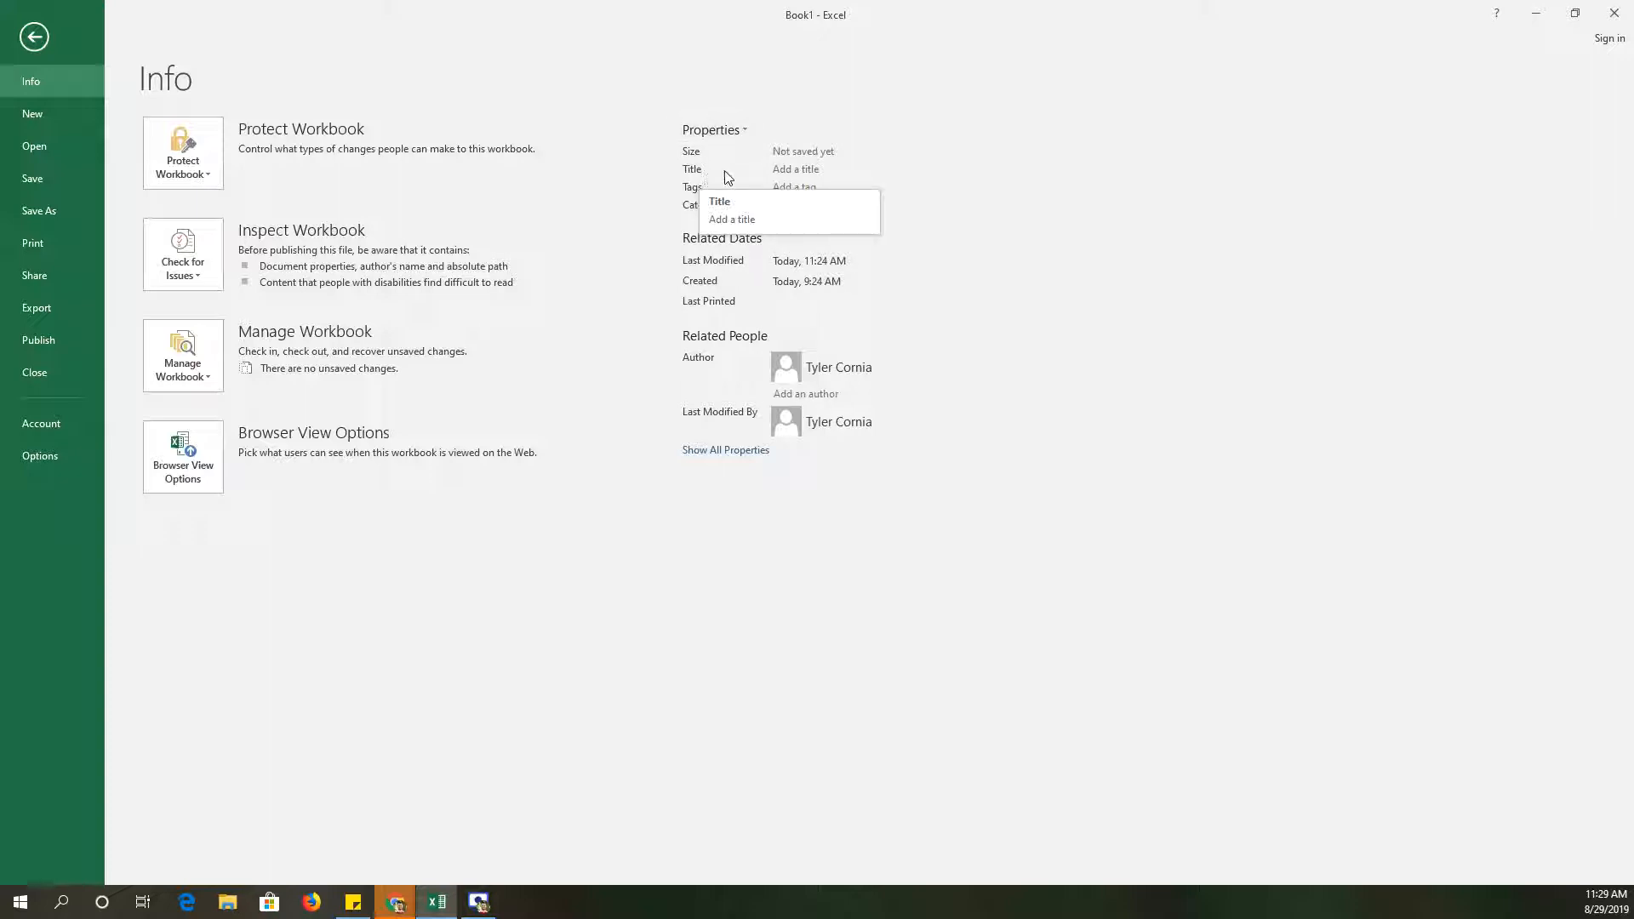
pyautogui.click(791, 169)
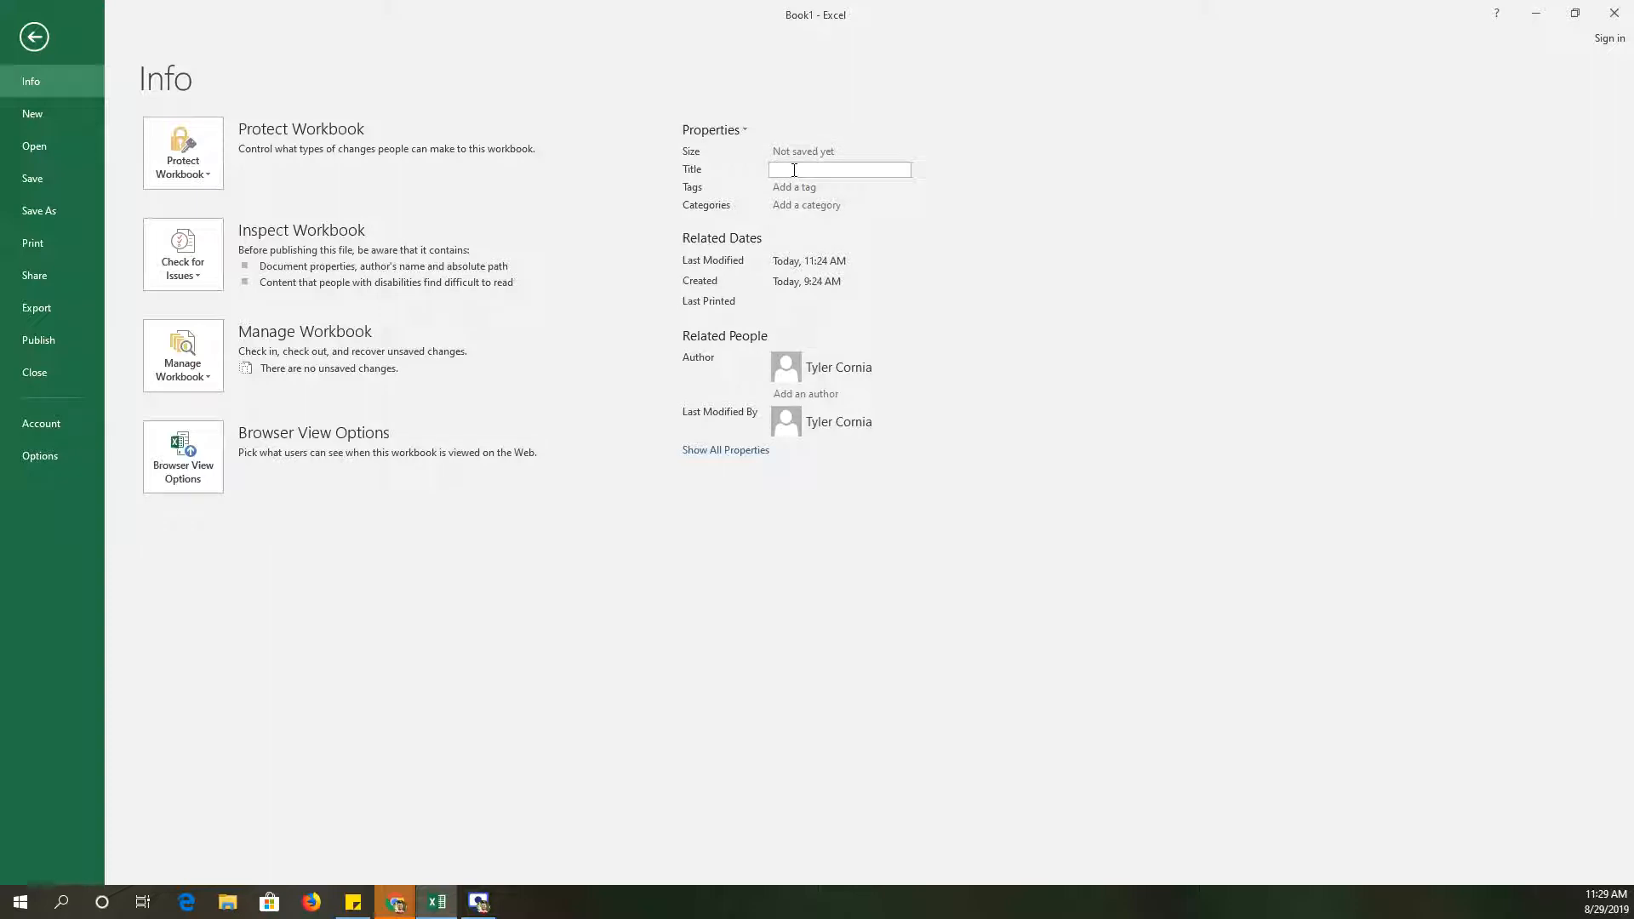
pyautogui.write('Budget')
# - Fill in the workbook's tags with a sentence saying a named person is not as cool as me
pyautogui.click(795, 188)
pyautogui.click(796, 188)
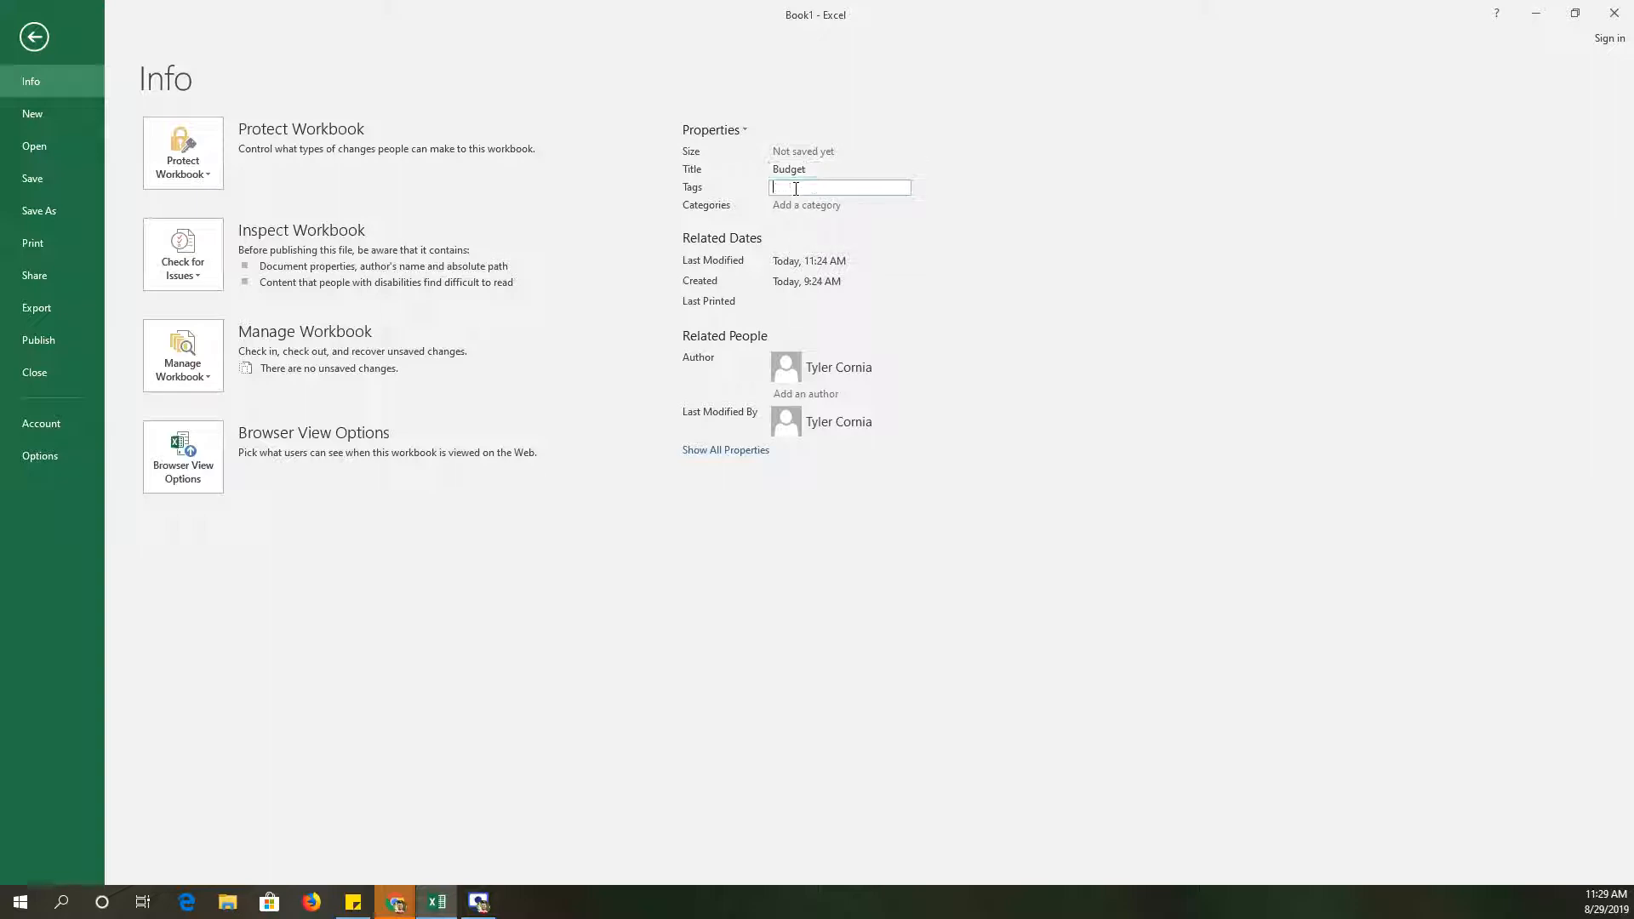
pyautogui.write('M')
pyautogui.write('r. Zurcher is not')
pyautogui.write(' as cool as me')
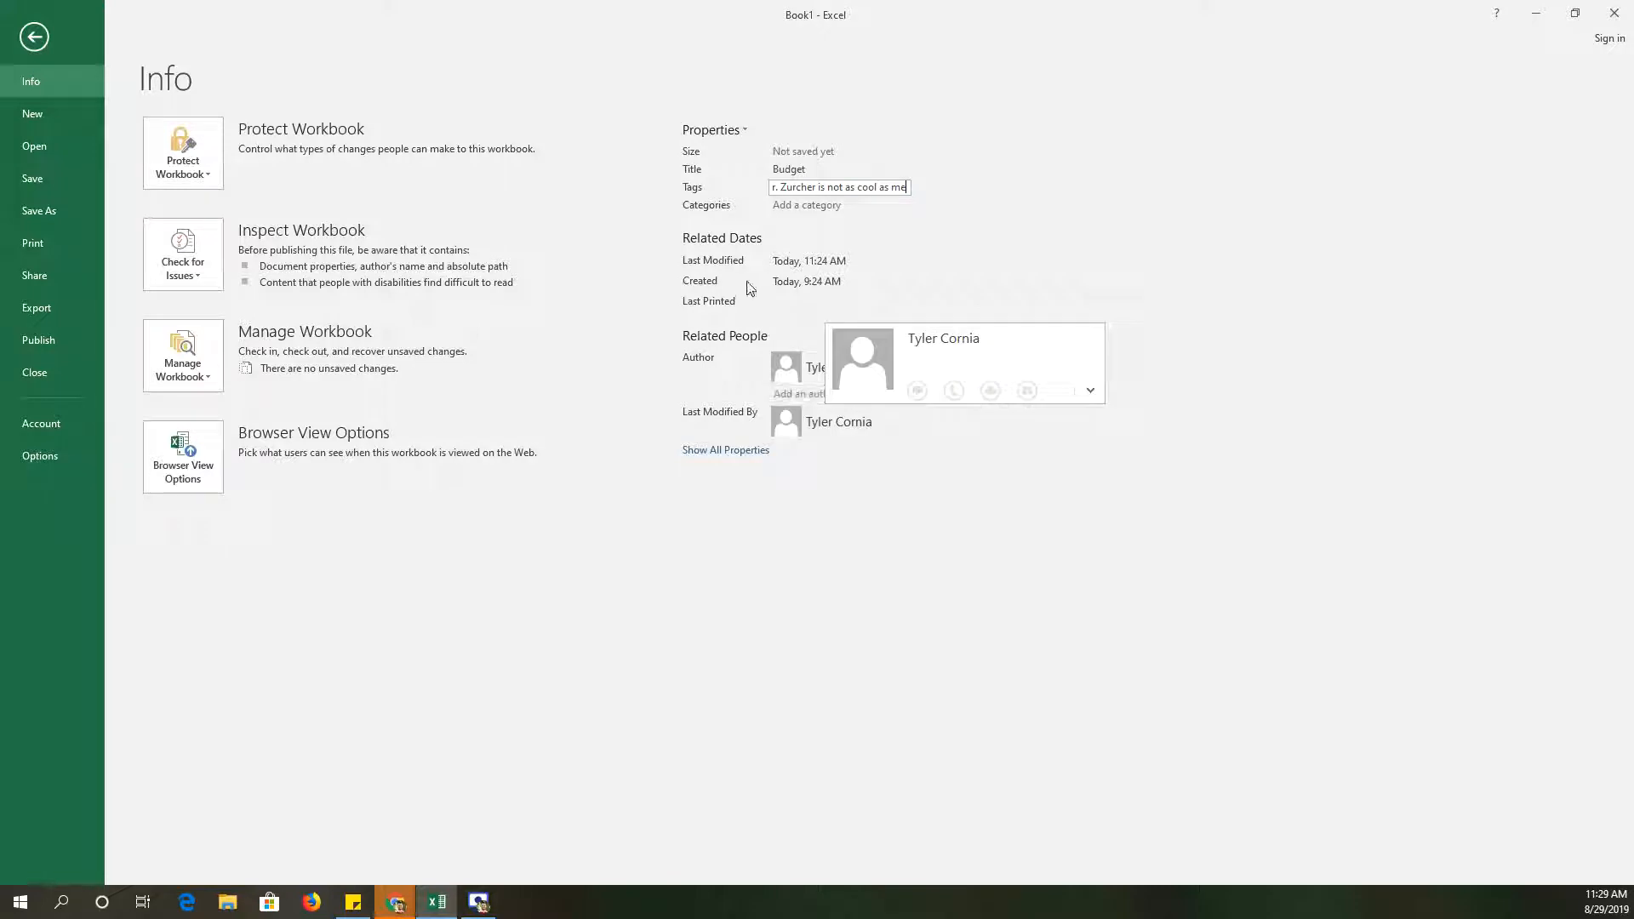
# - Fill in the manager's name and the company KFC in the advanced properties, and close the dialog without applying them
pyautogui.click(743, 130)
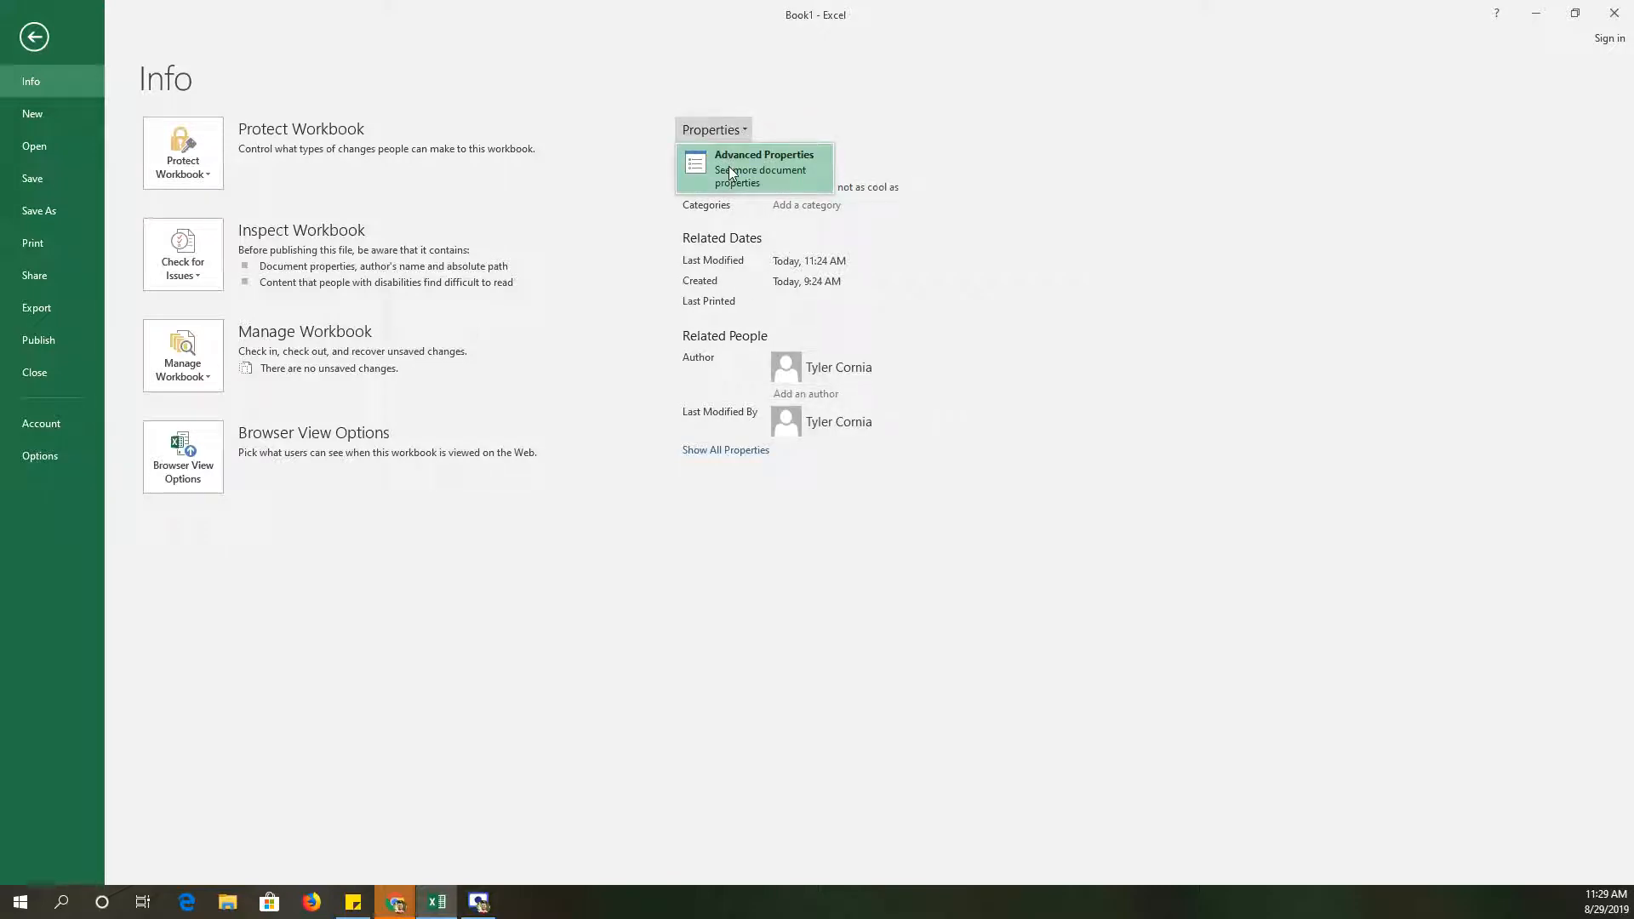
pyautogui.click(730, 173)
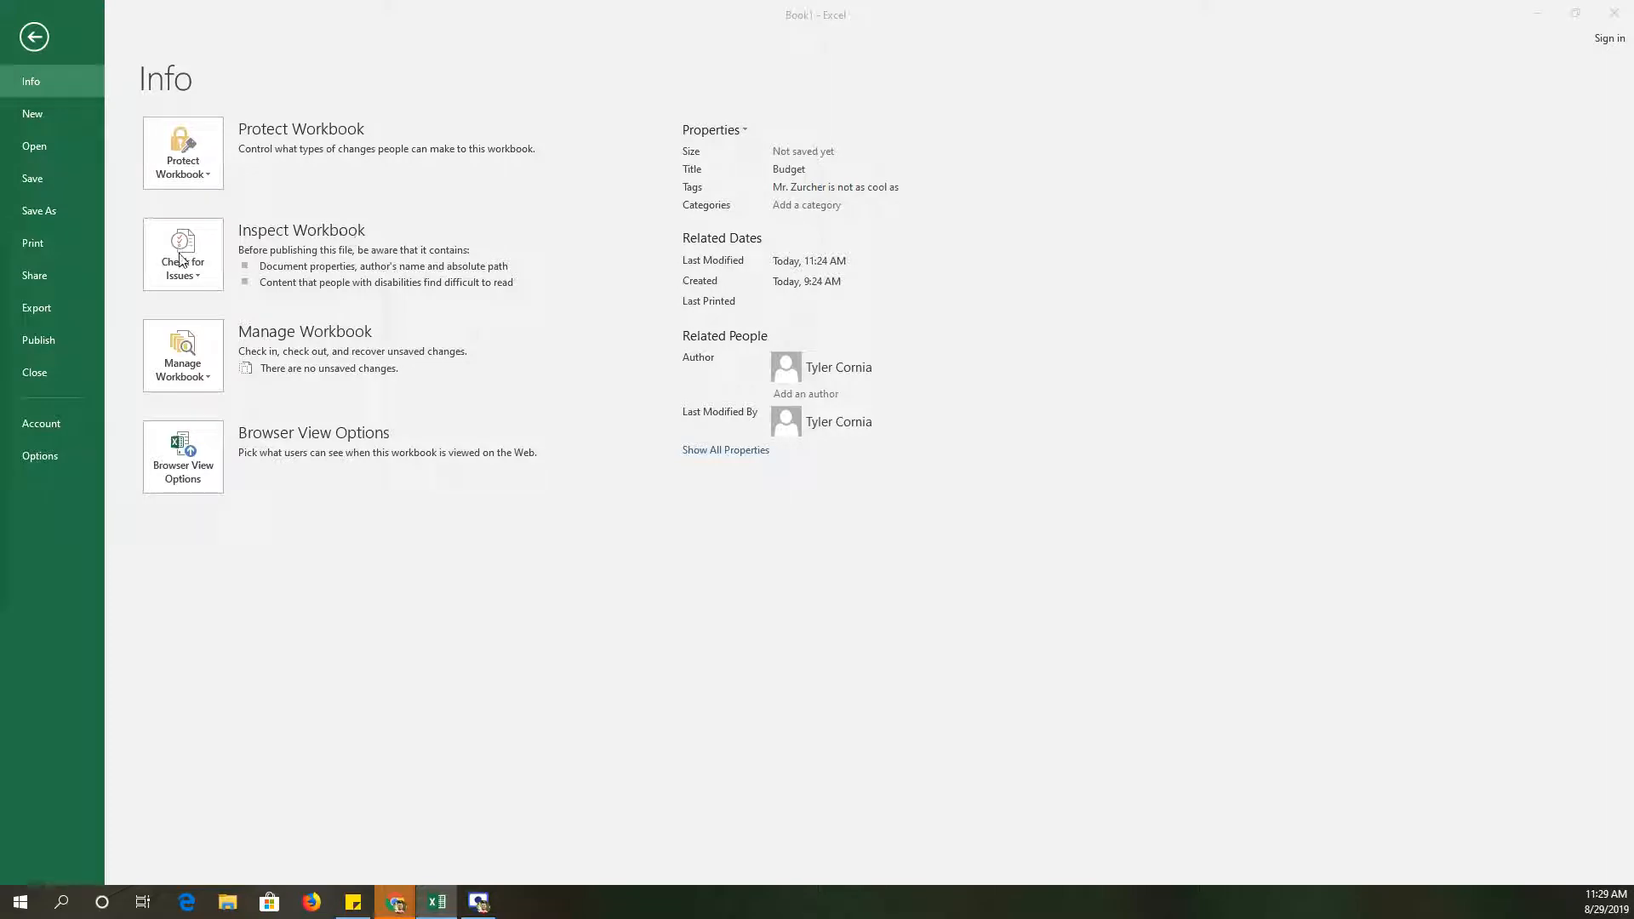
pyautogui.moveTo(277, 266); pyautogui.dragTo(1190, 147)
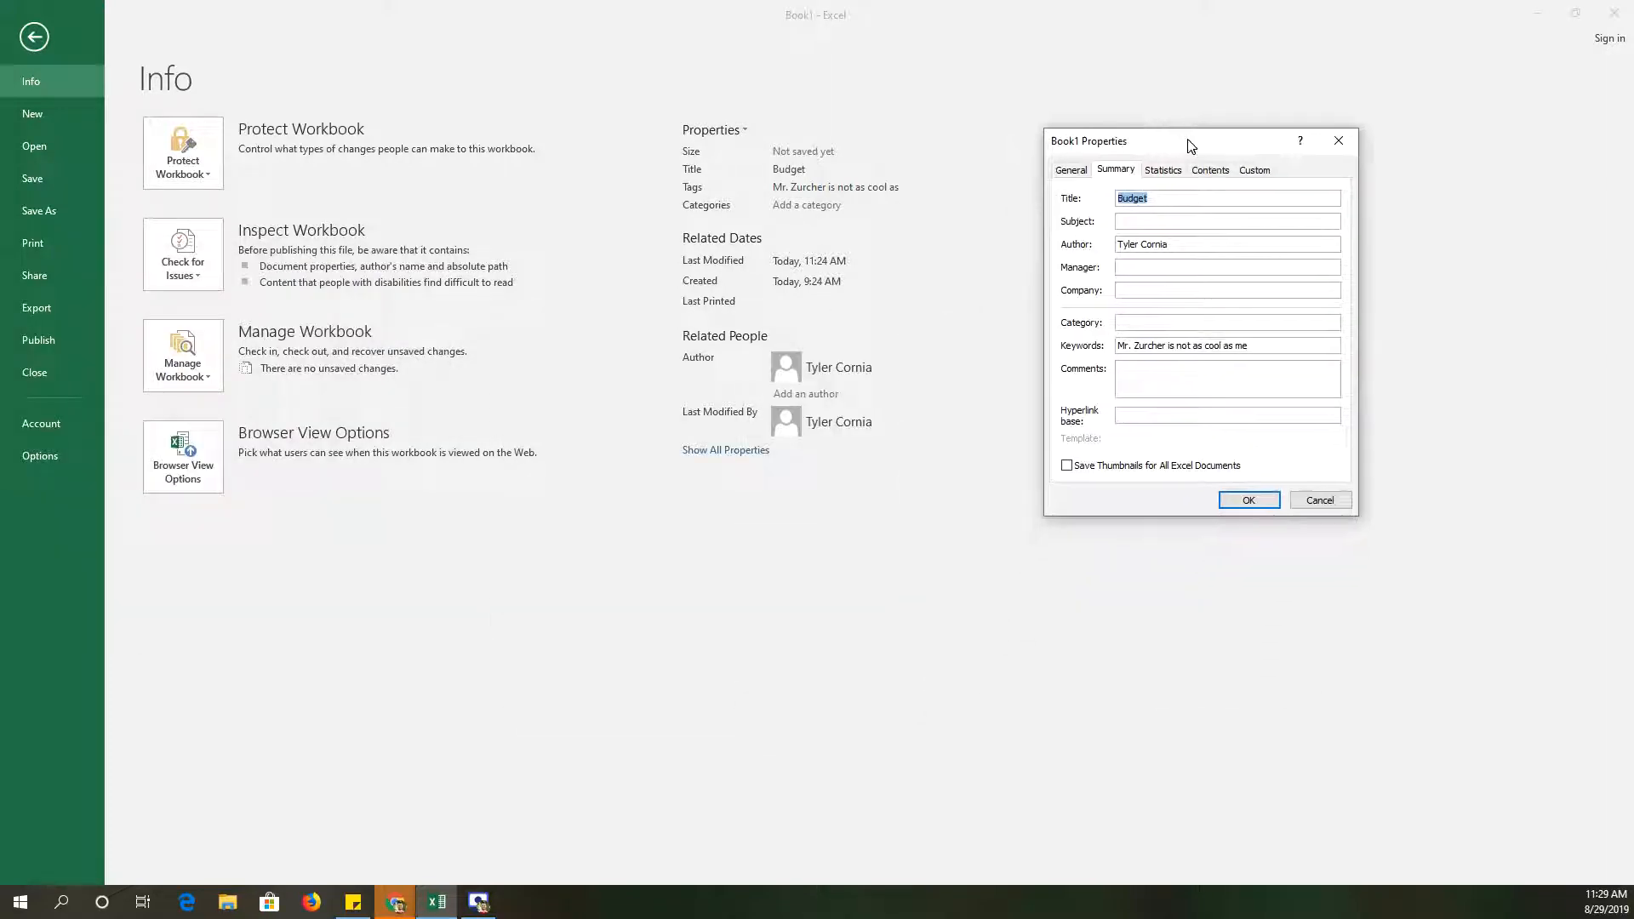
pyautogui.click(1130, 269)
pyautogui.write('Mr. Birch')
pyautogui.click(1181, 292)
pyautogui.write('KFC')
pyautogui.click(1331, 151)
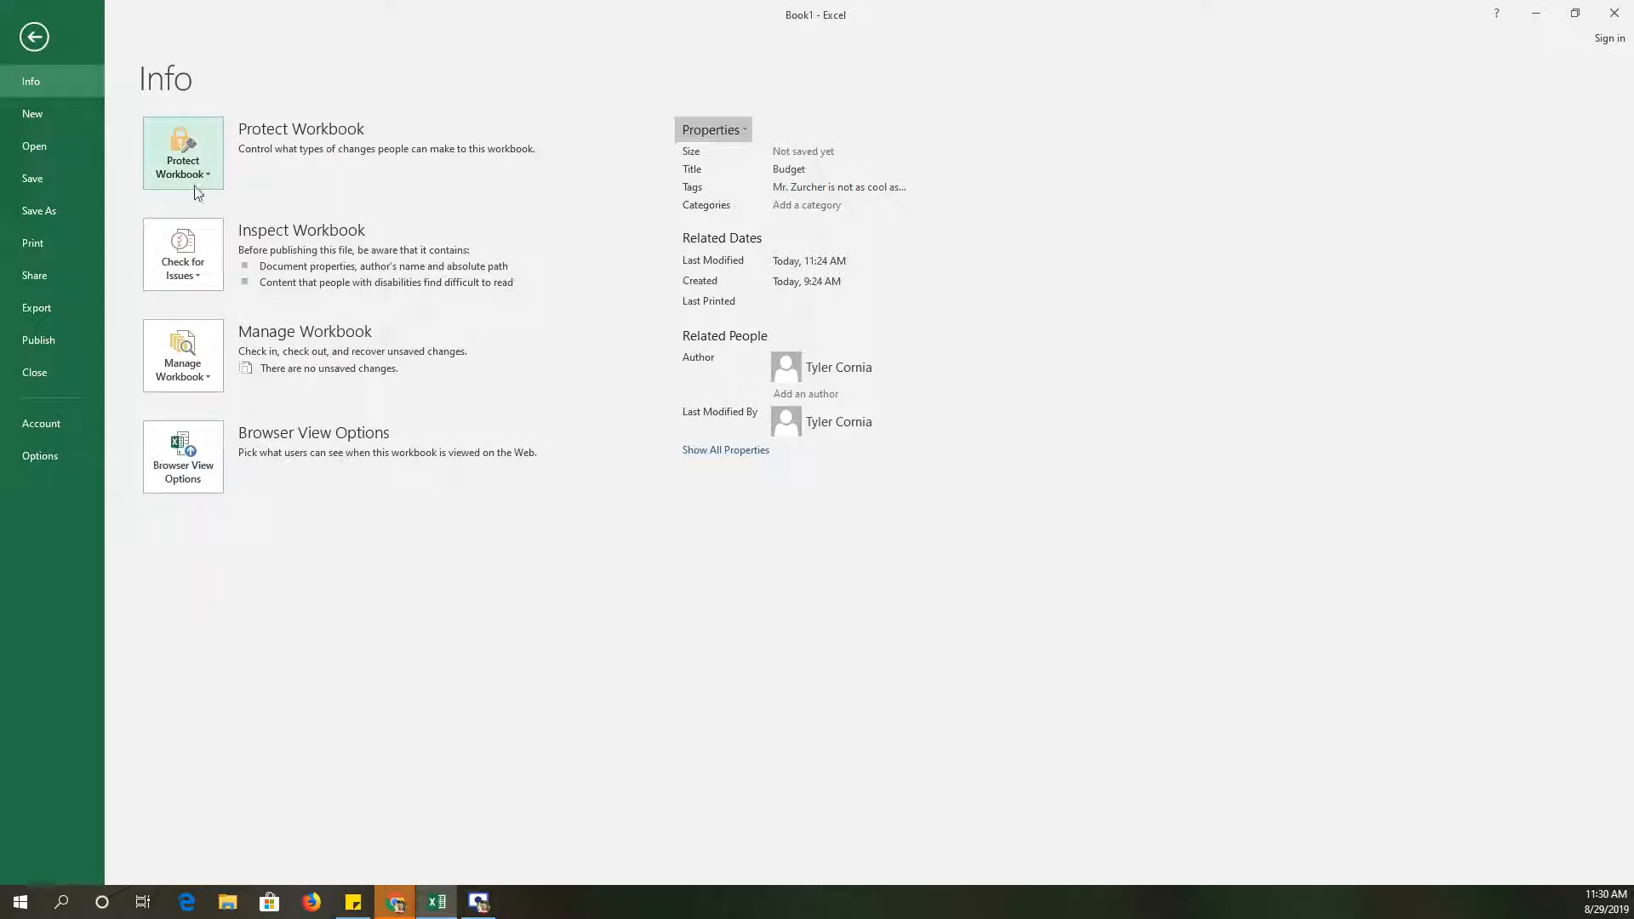
# - Run the Document Inspector on the workbook with the selected content checks, without saving the file first
pyautogui.click(195, 271)
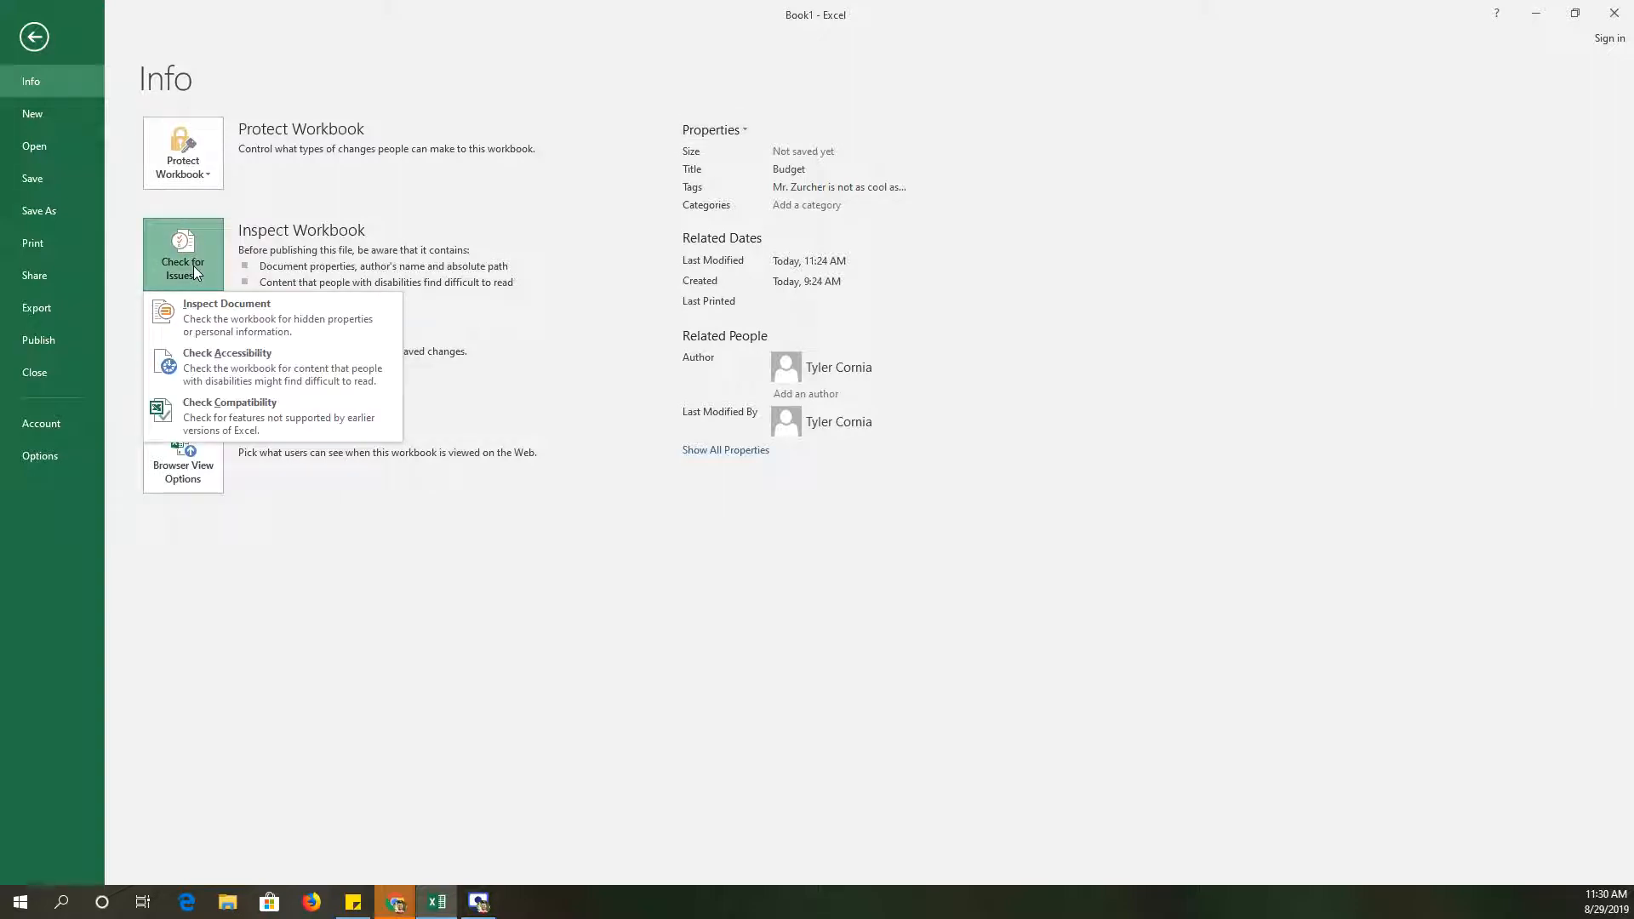
pyautogui.click(234, 329)
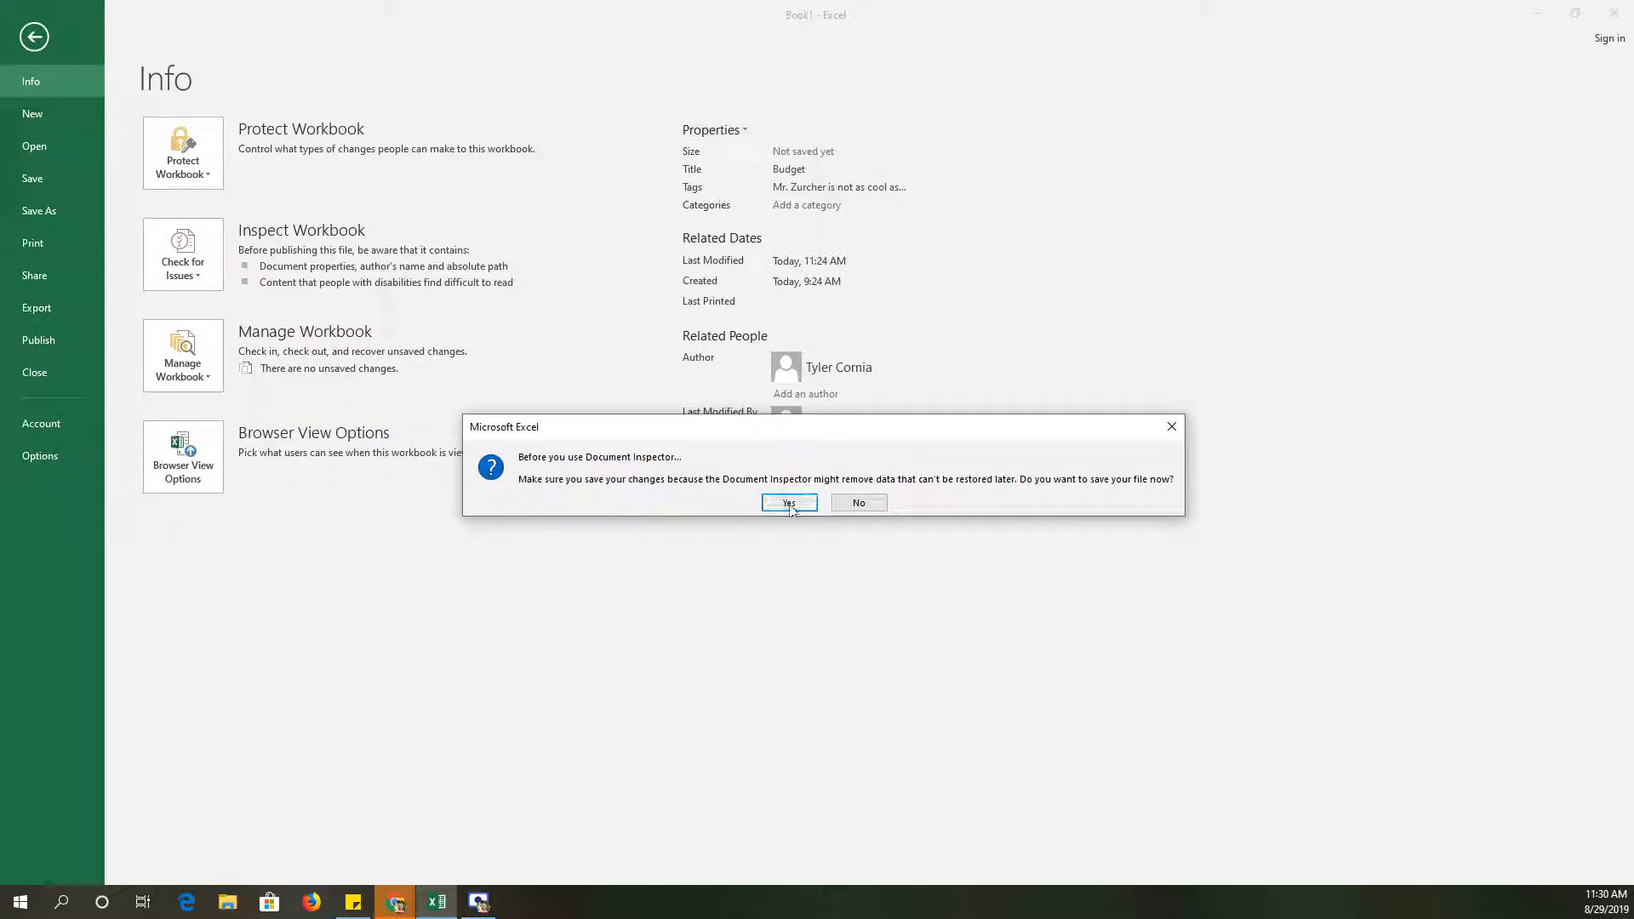
pyautogui.click(852, 504)
pyautogui.scroll(-3, 732, 459)
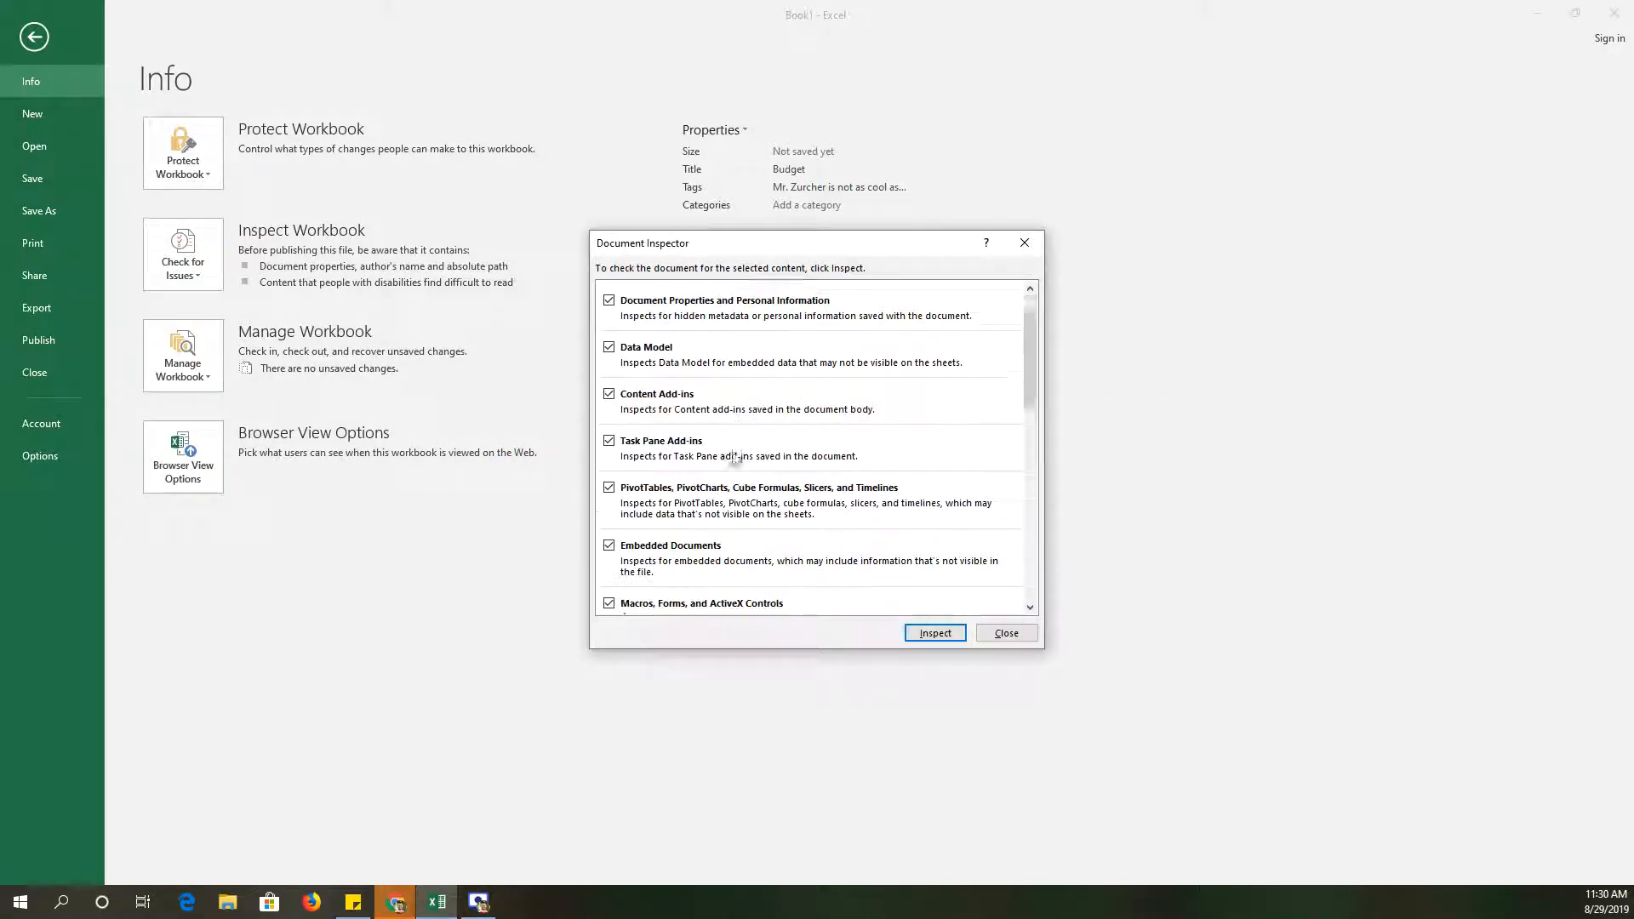
pyautogui.scroll(-5, 732, 460)
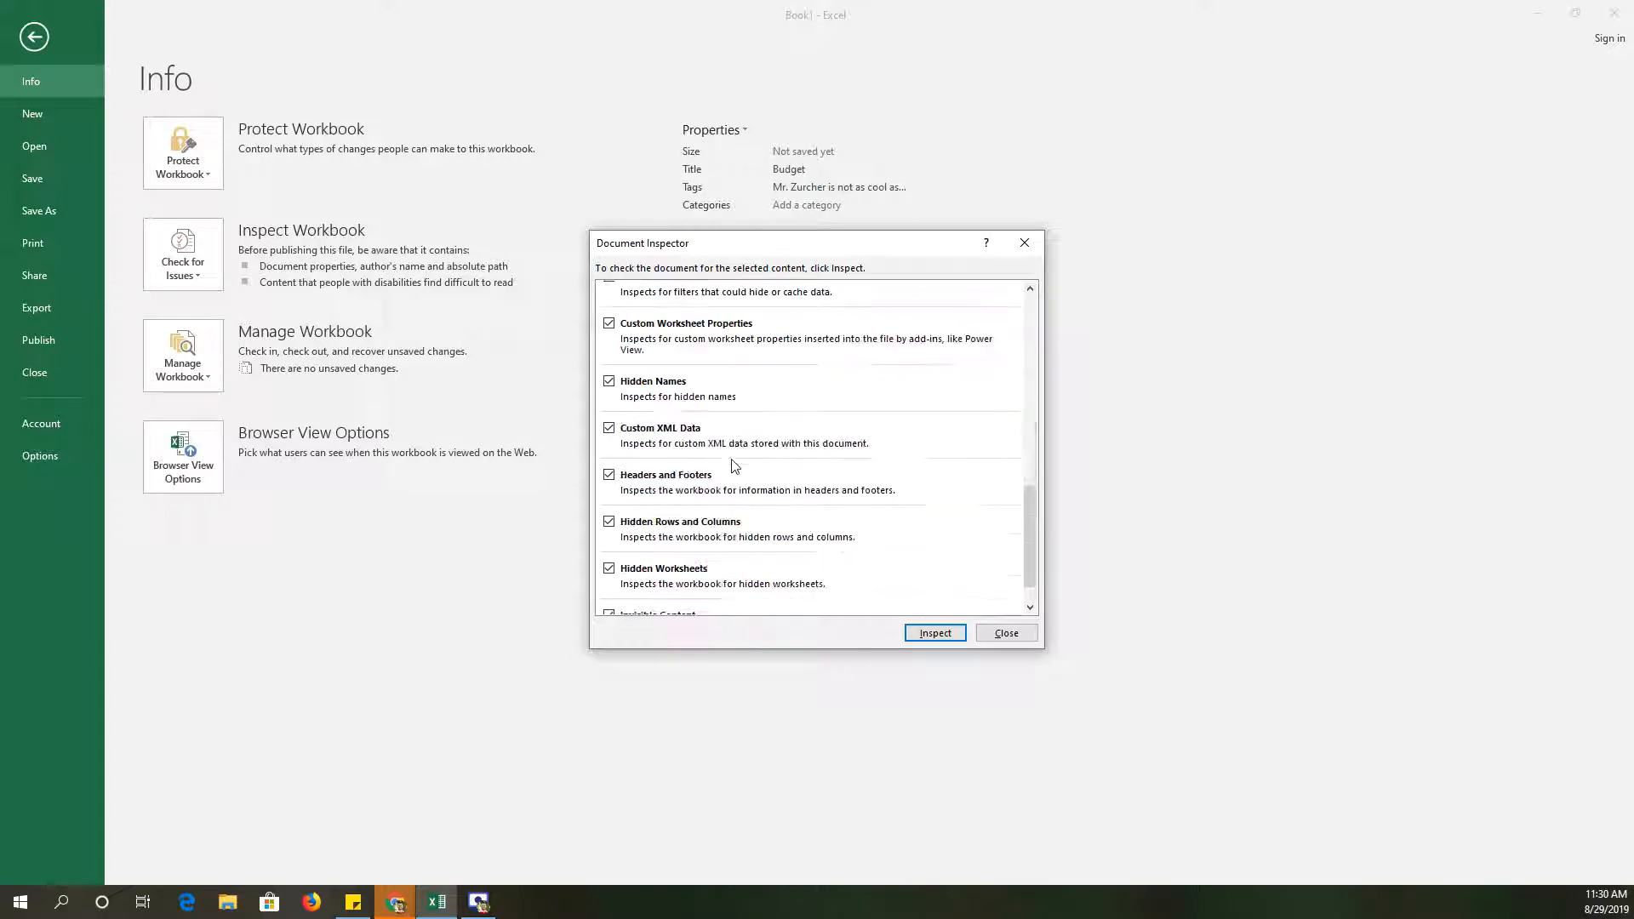
pyautogui.scroll(2, 741, 506)
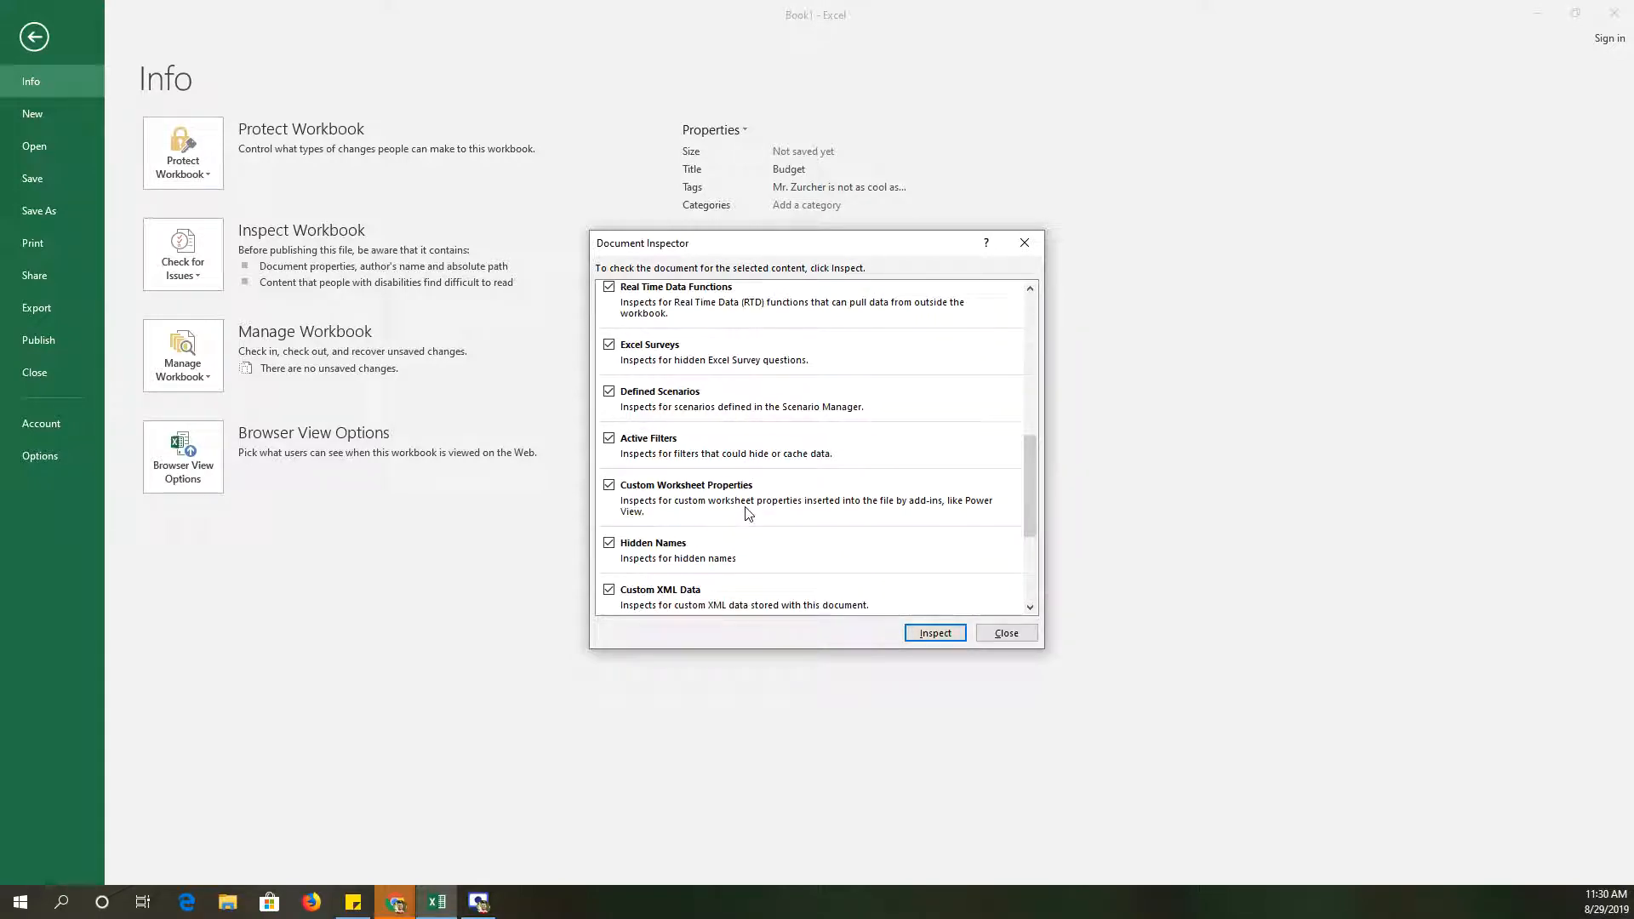
pyautogui.scroll(6, 747, 513)
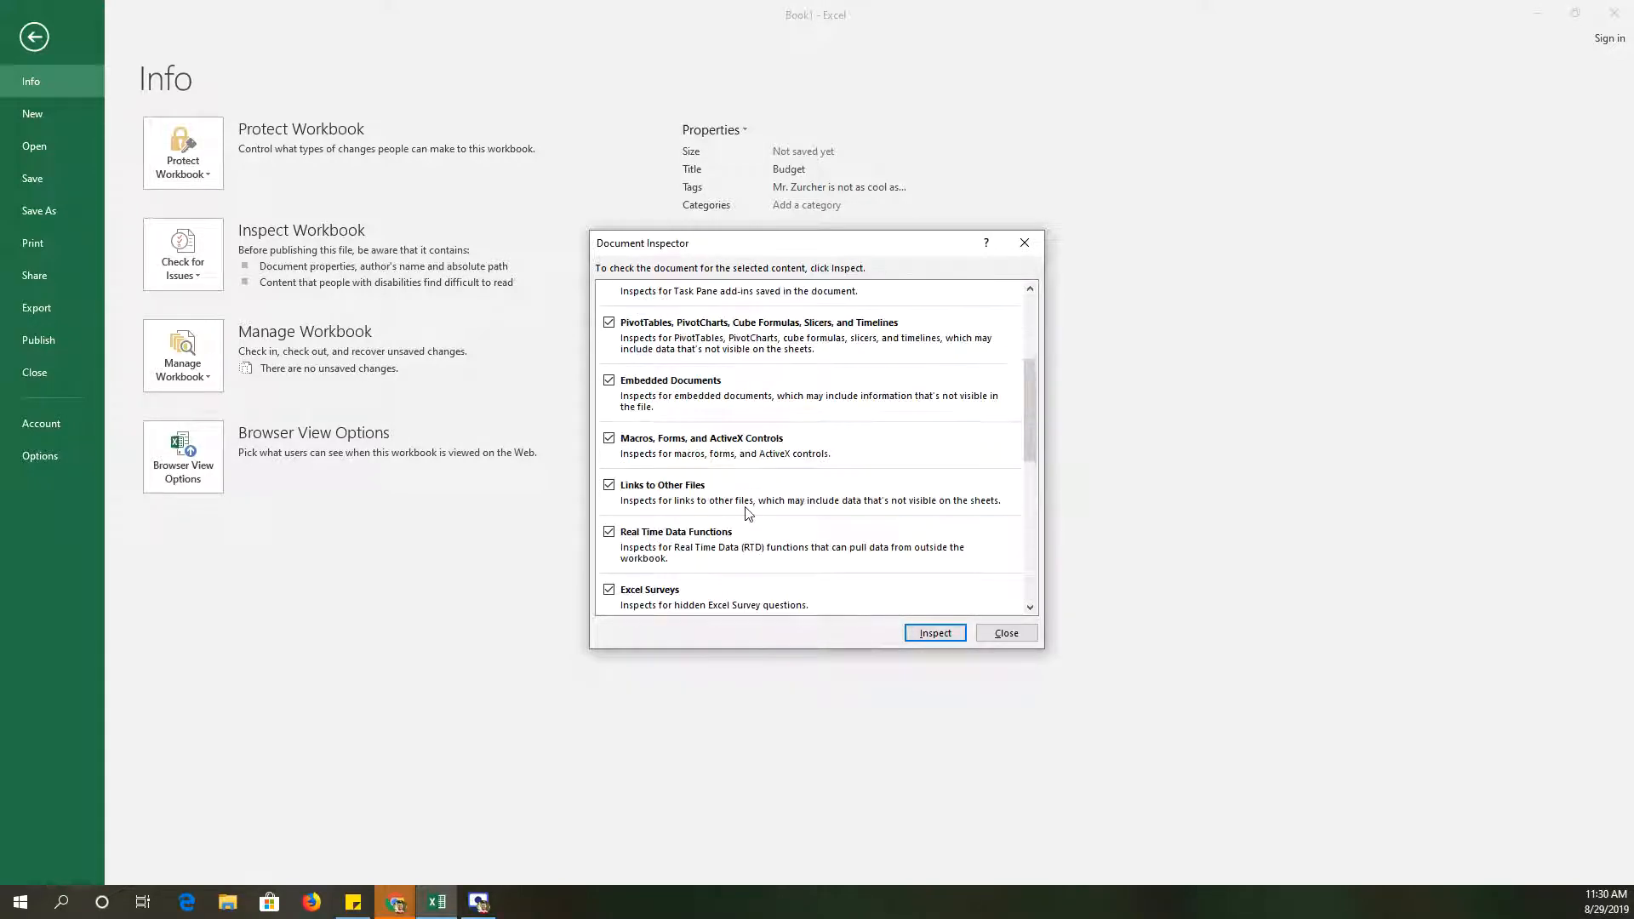
pyautogui.click(935, 634)
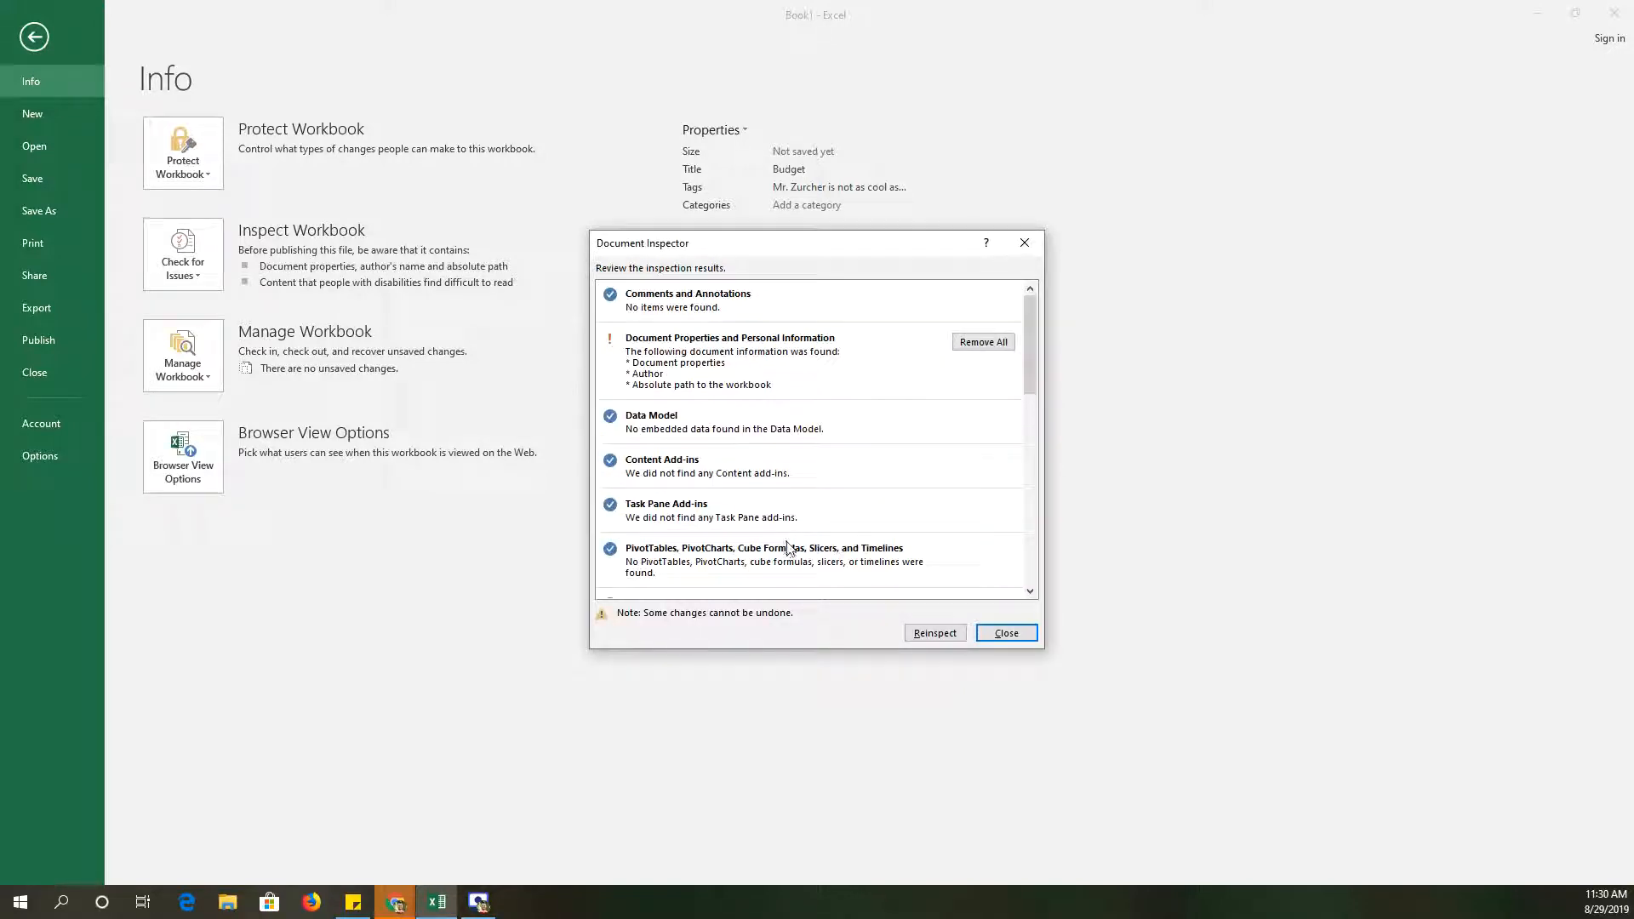
# - Review the inspection results for each content type and close the Document Inspector without removing anything
pyautogui.scroll(-4, 705, 487)
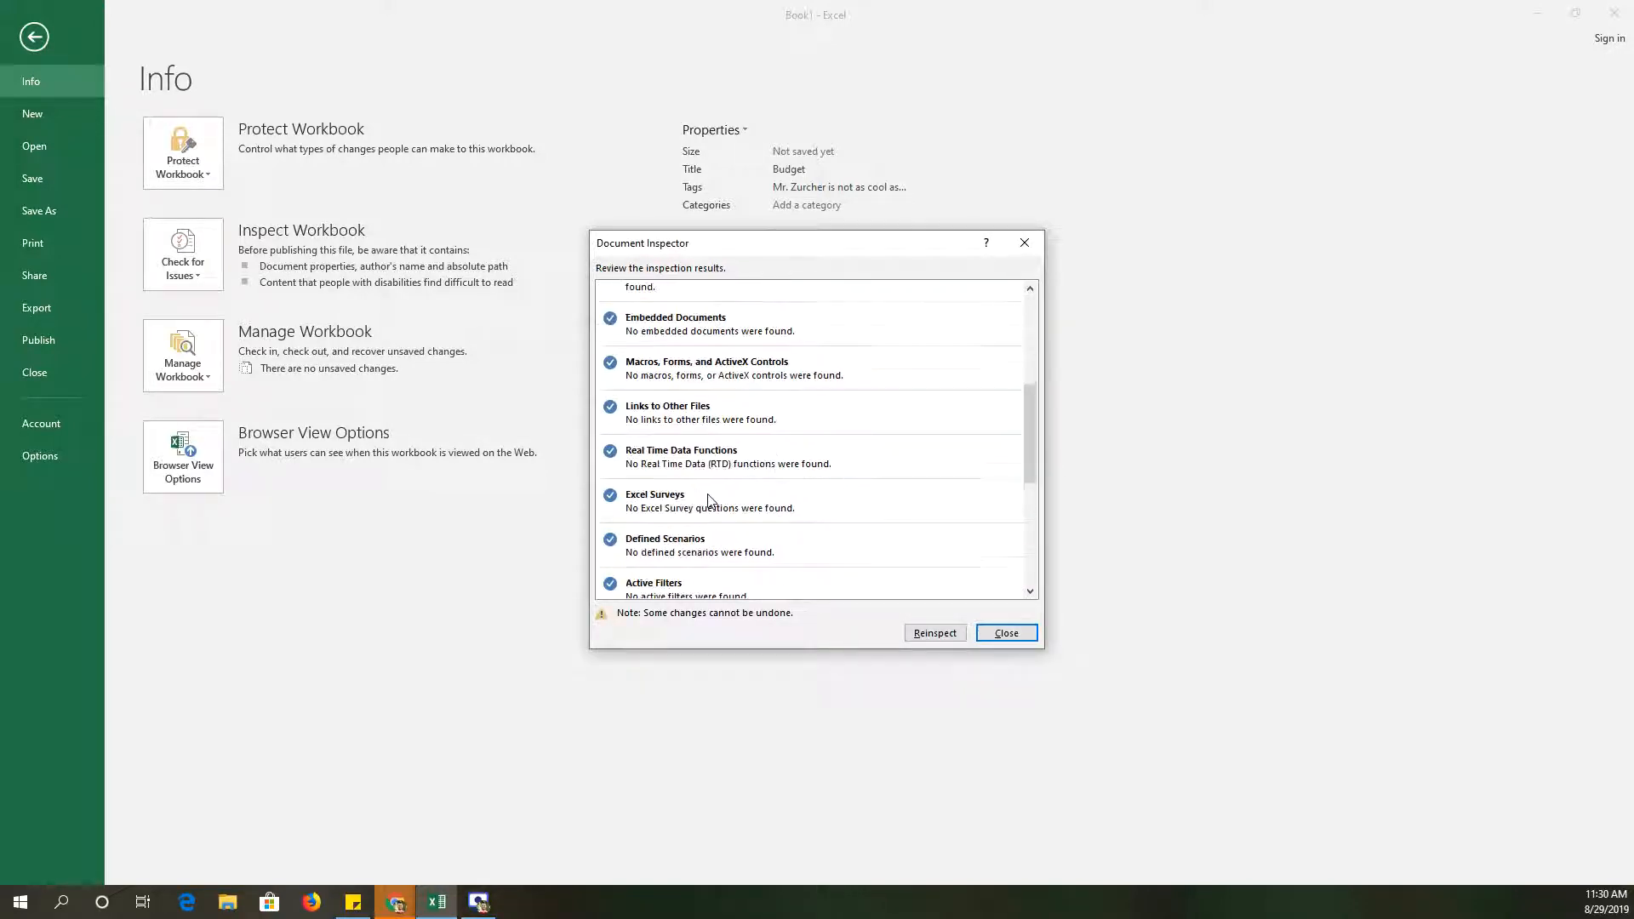
pyautogui.scroll(5, 708, 499)
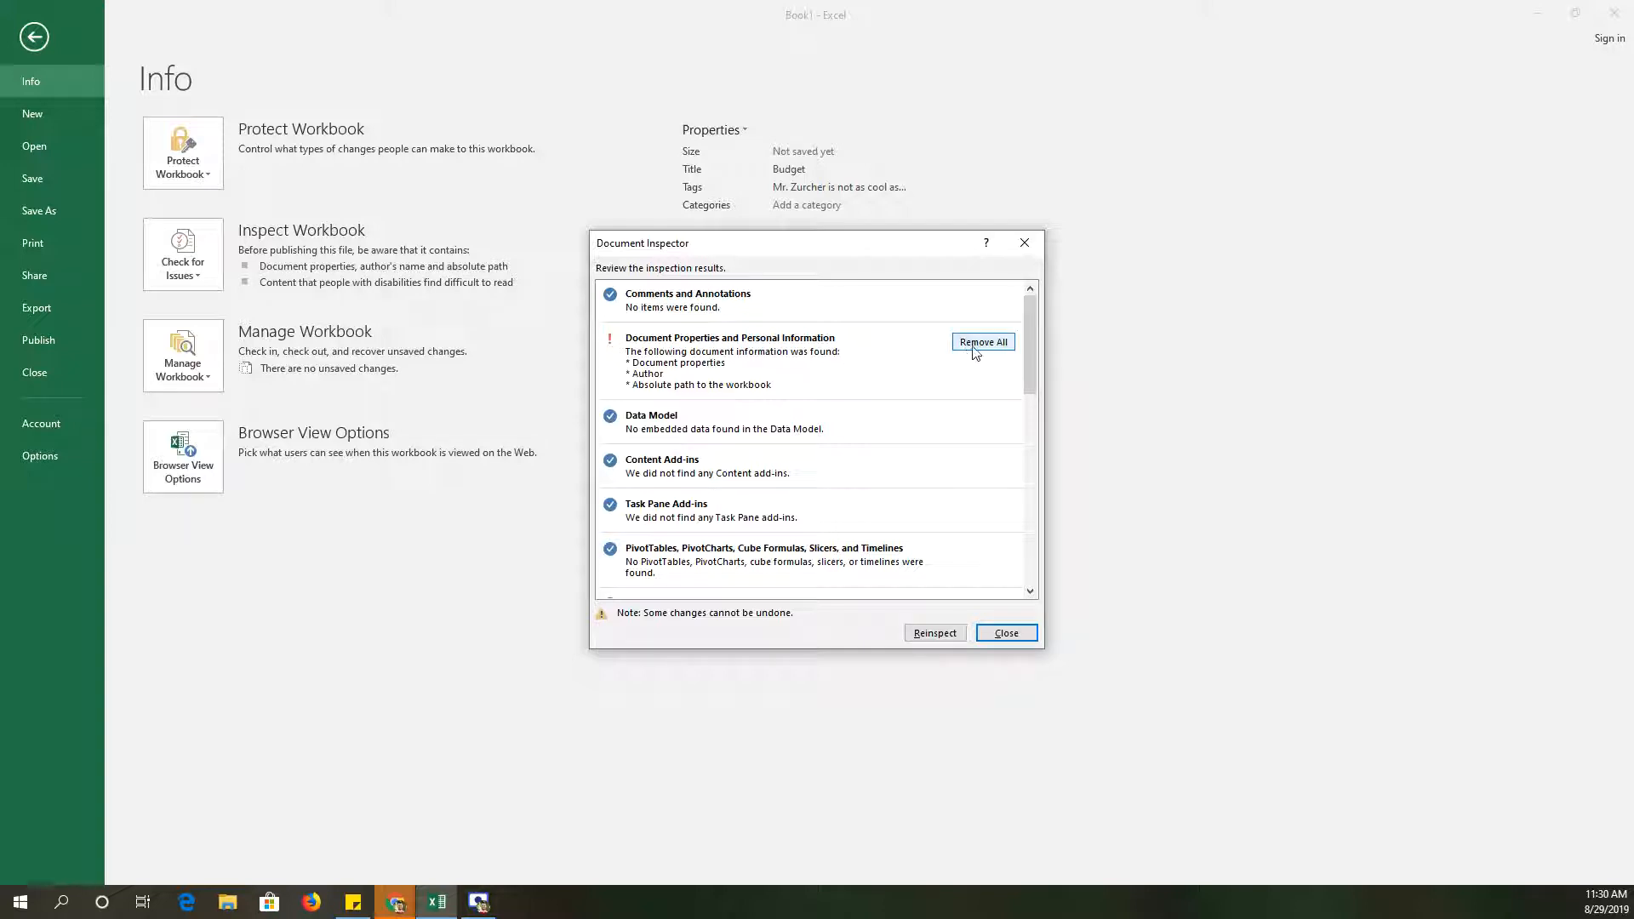
pyautogui.click(1022, 251)
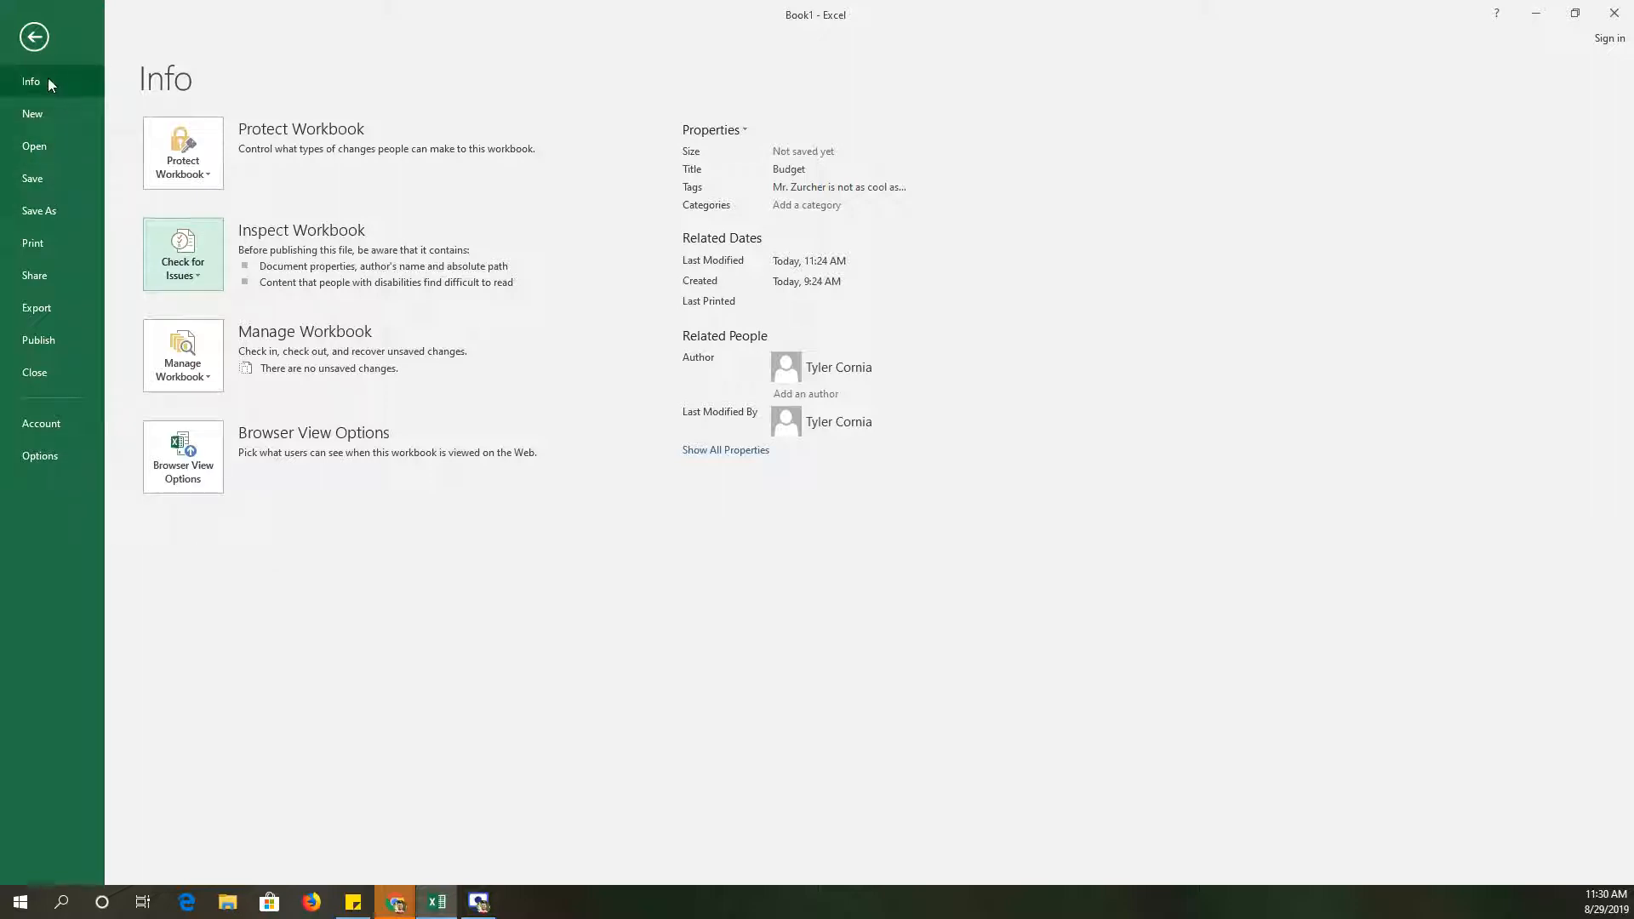
# - Lower the AutoRecover save interval in the program's save options
pyautogui.click(40, 456)
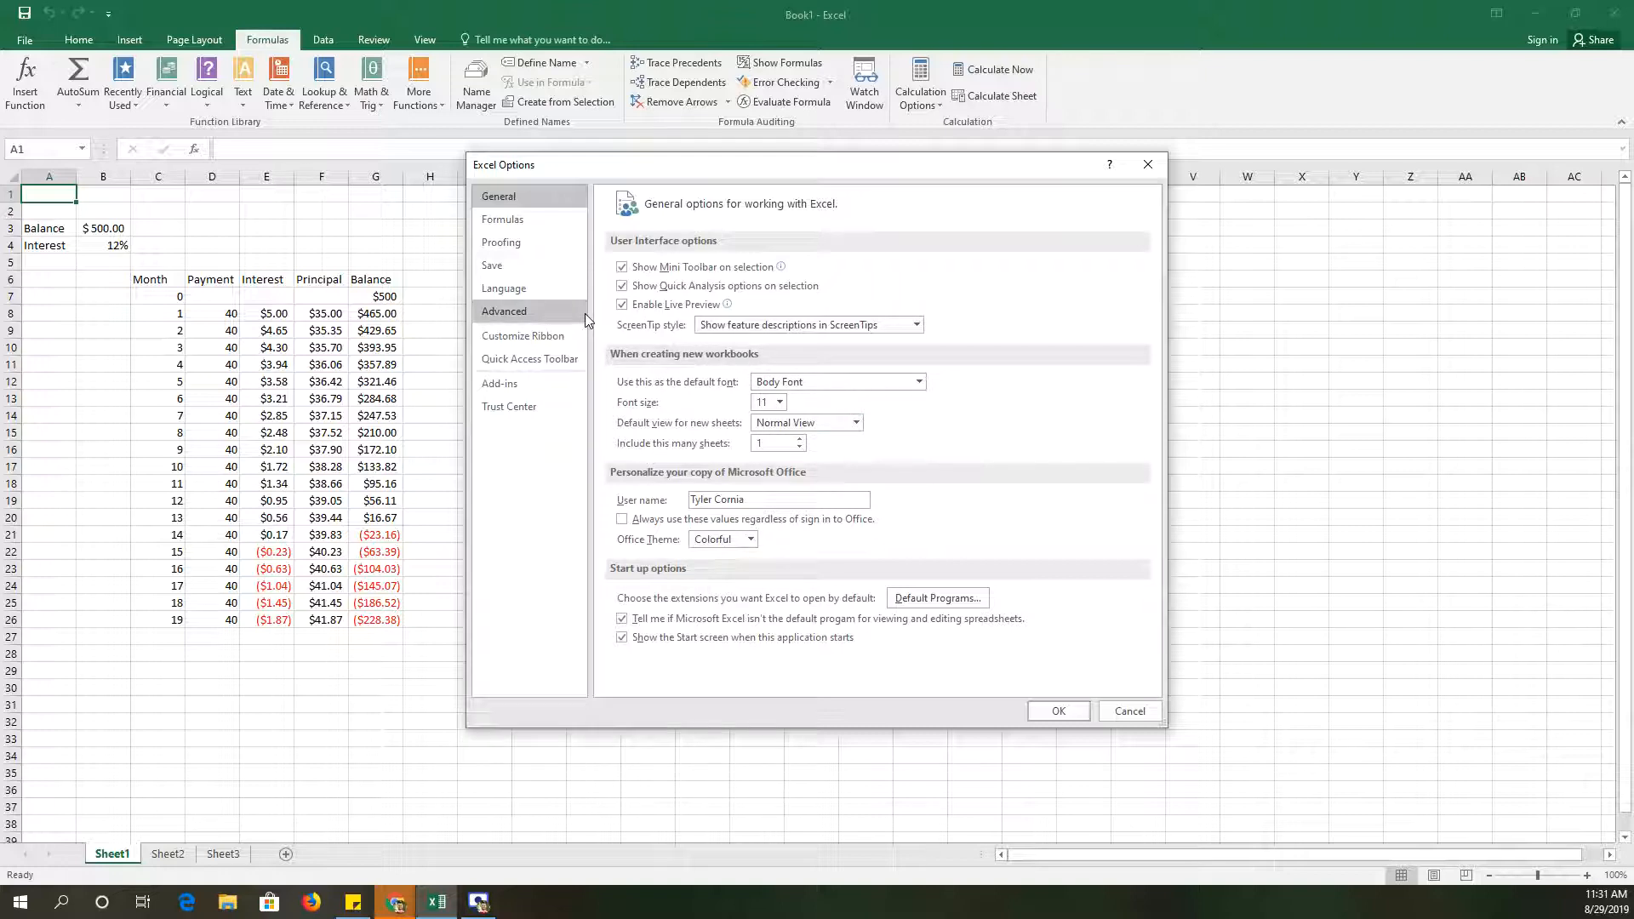
pyautogui.click(509, 266)
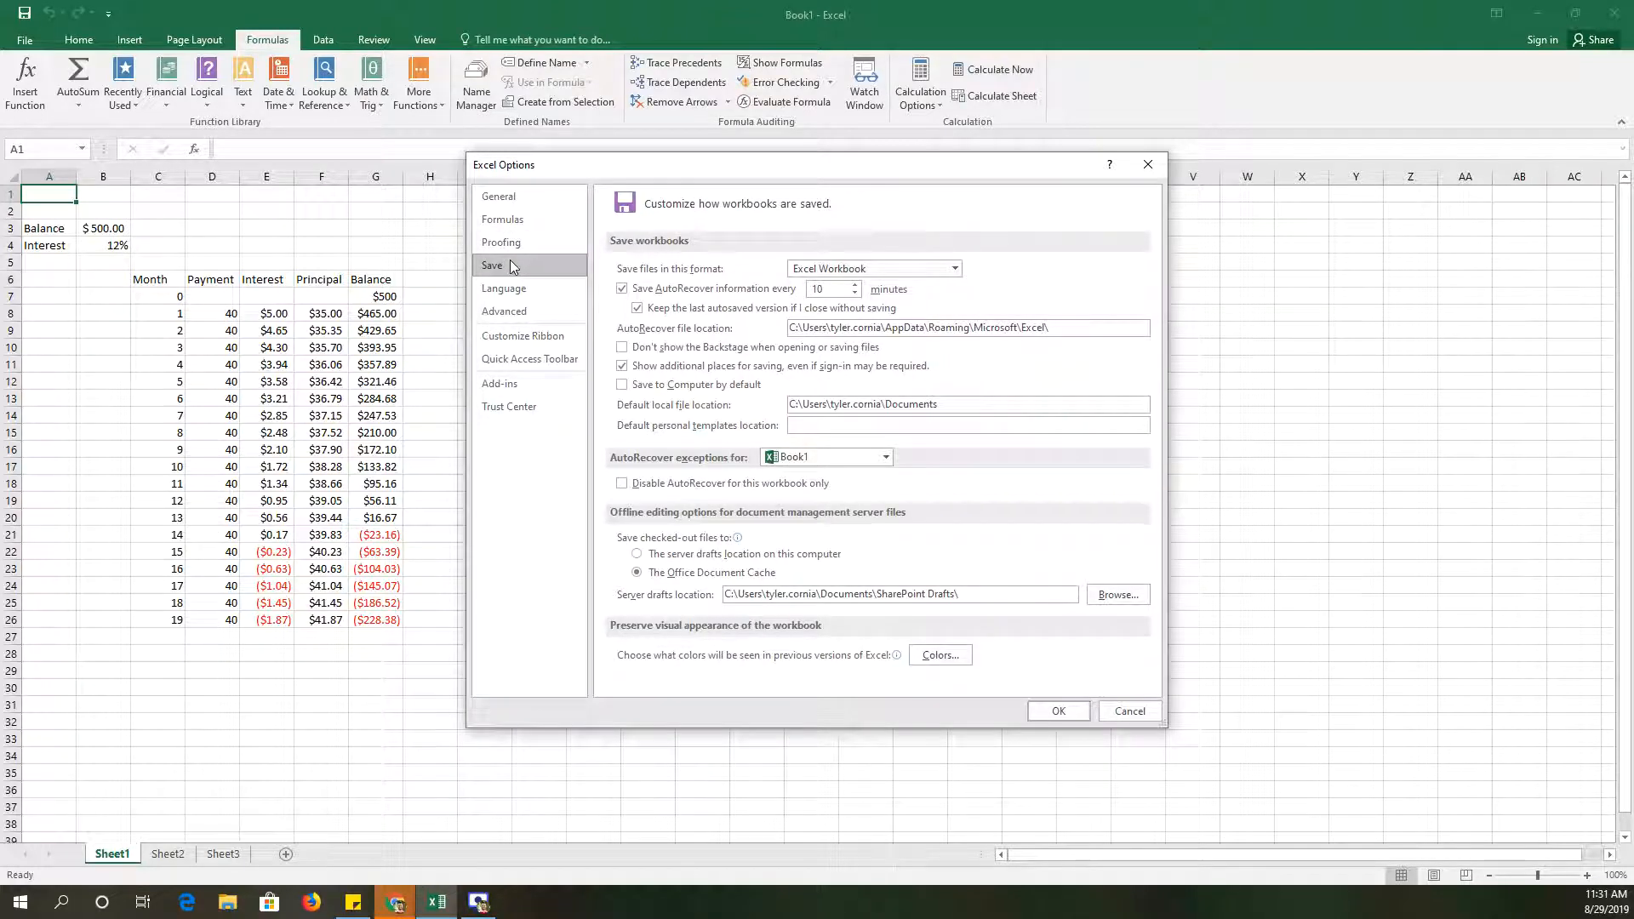
pyautogui.click(856, 295)
pyautogui.click(856, 294)
pyautogui.click(857, 294)
pyautogui.click(856, 295)
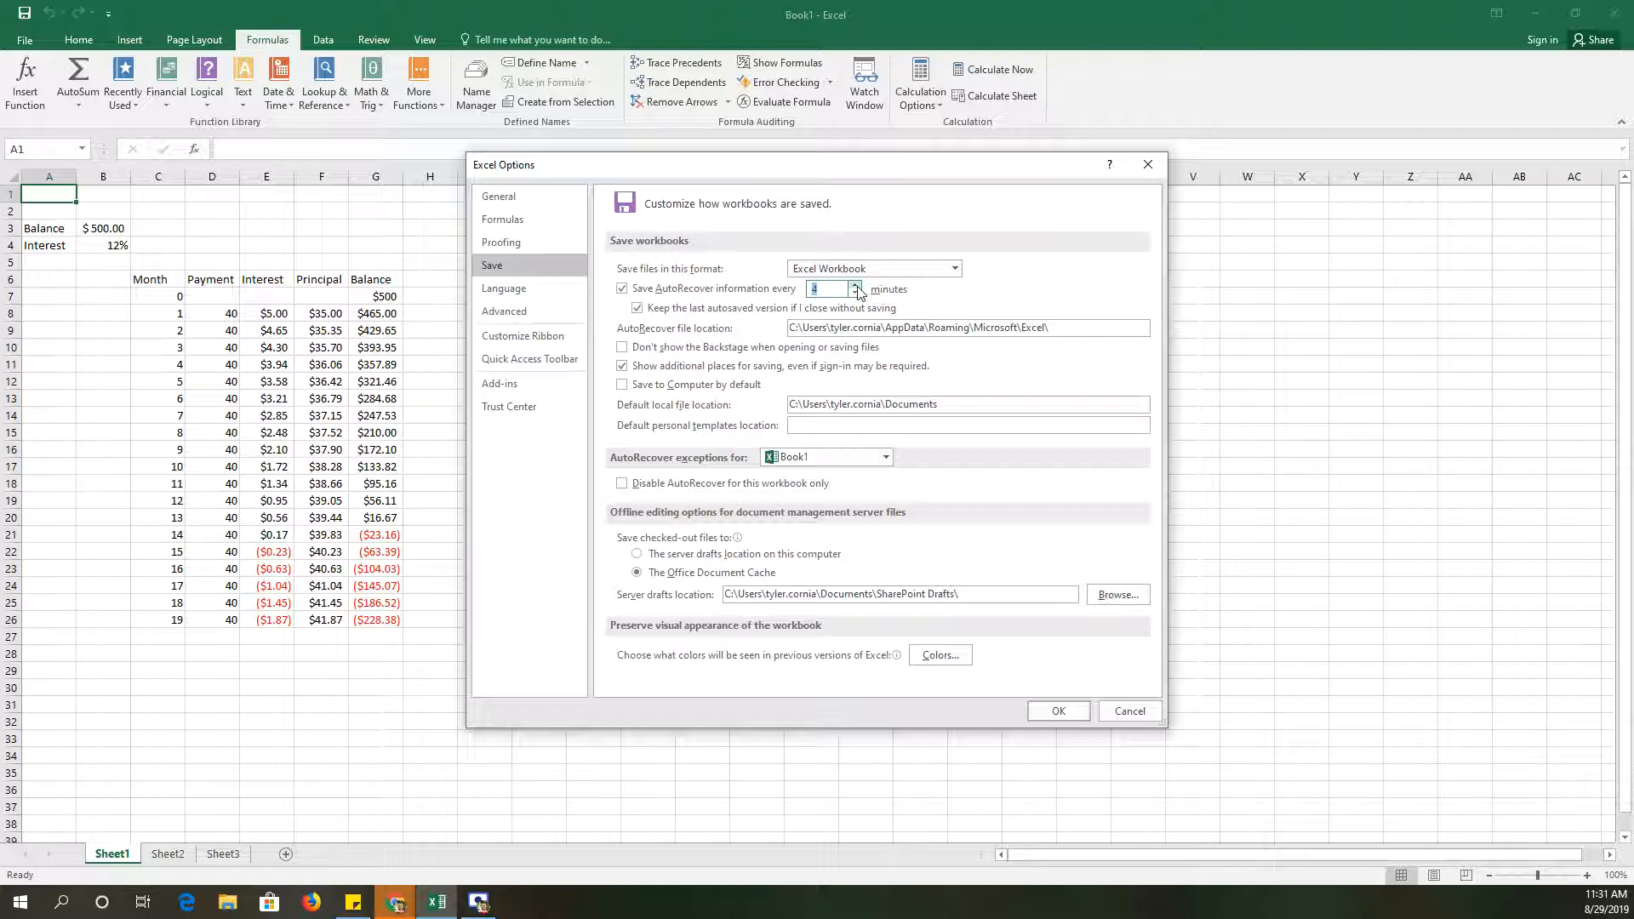
pyautogui.click(856, 294)
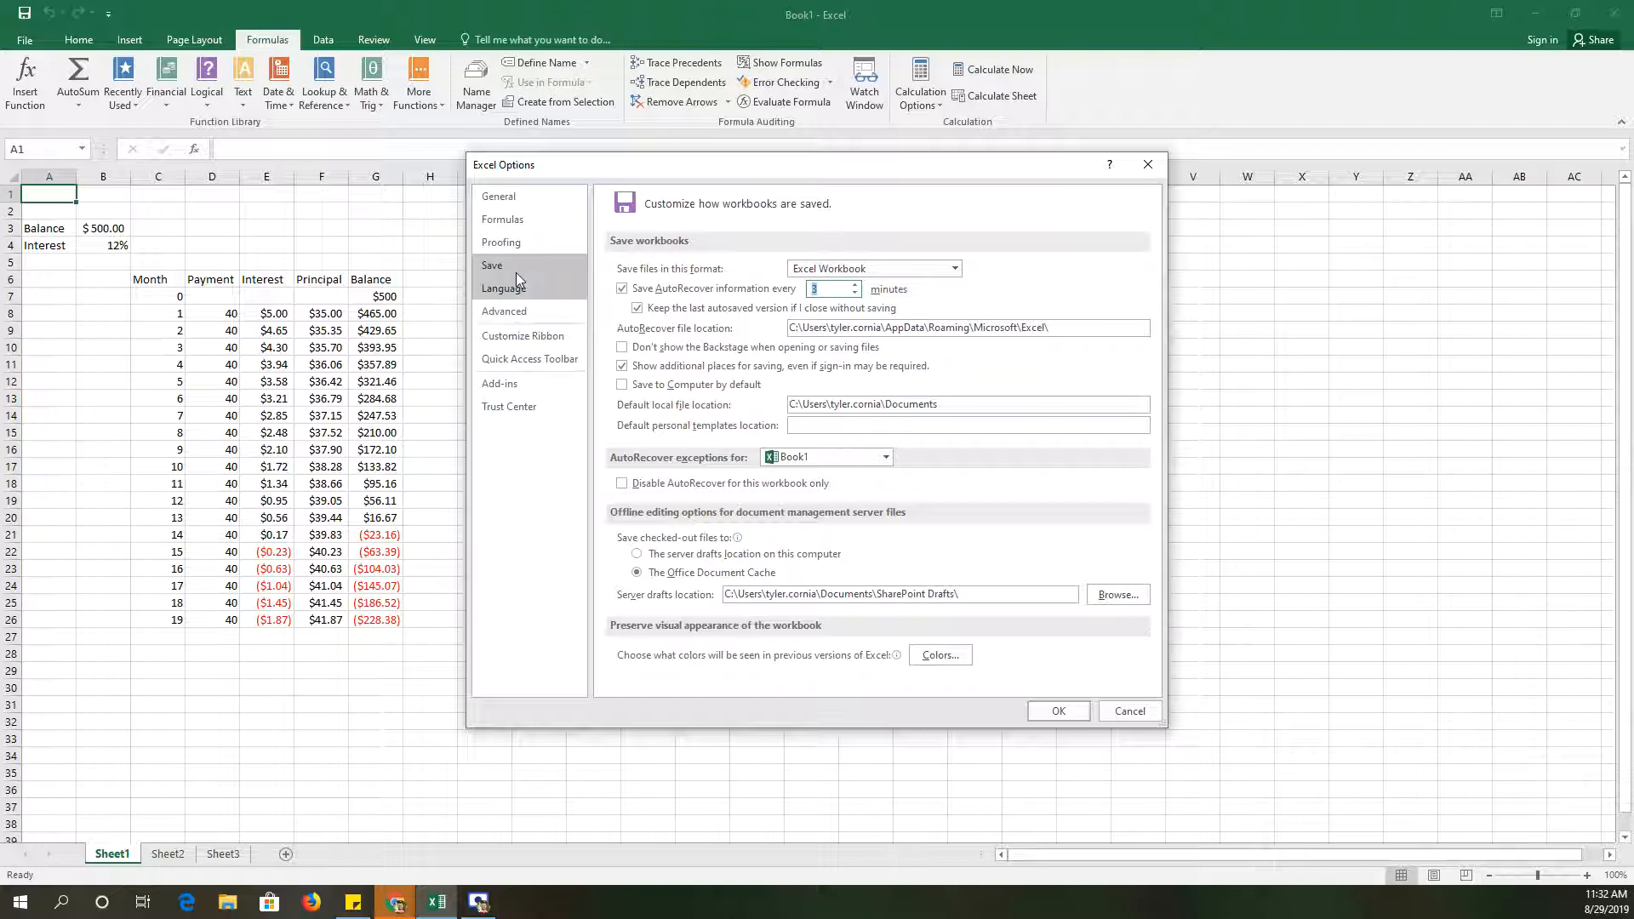
# - Enter an AutoCorrect replacement of "and" with "Jag Swag" in the proofing options, and cancel it without adding the entry
pyautogui.click(516, 245)
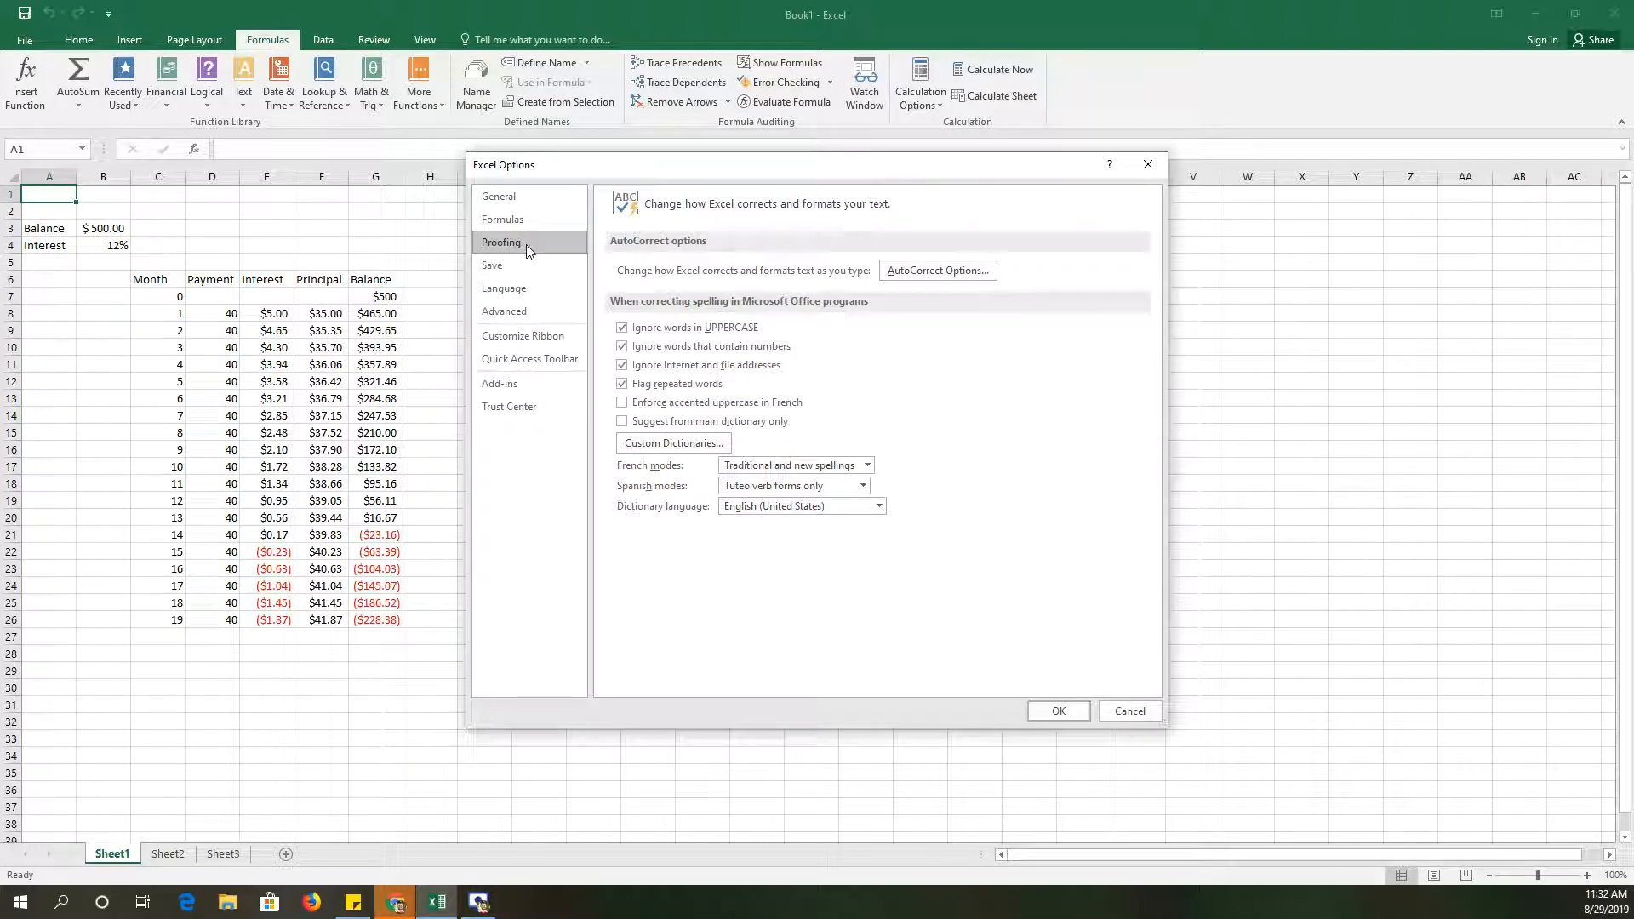
pyautogui.click(937, 272)
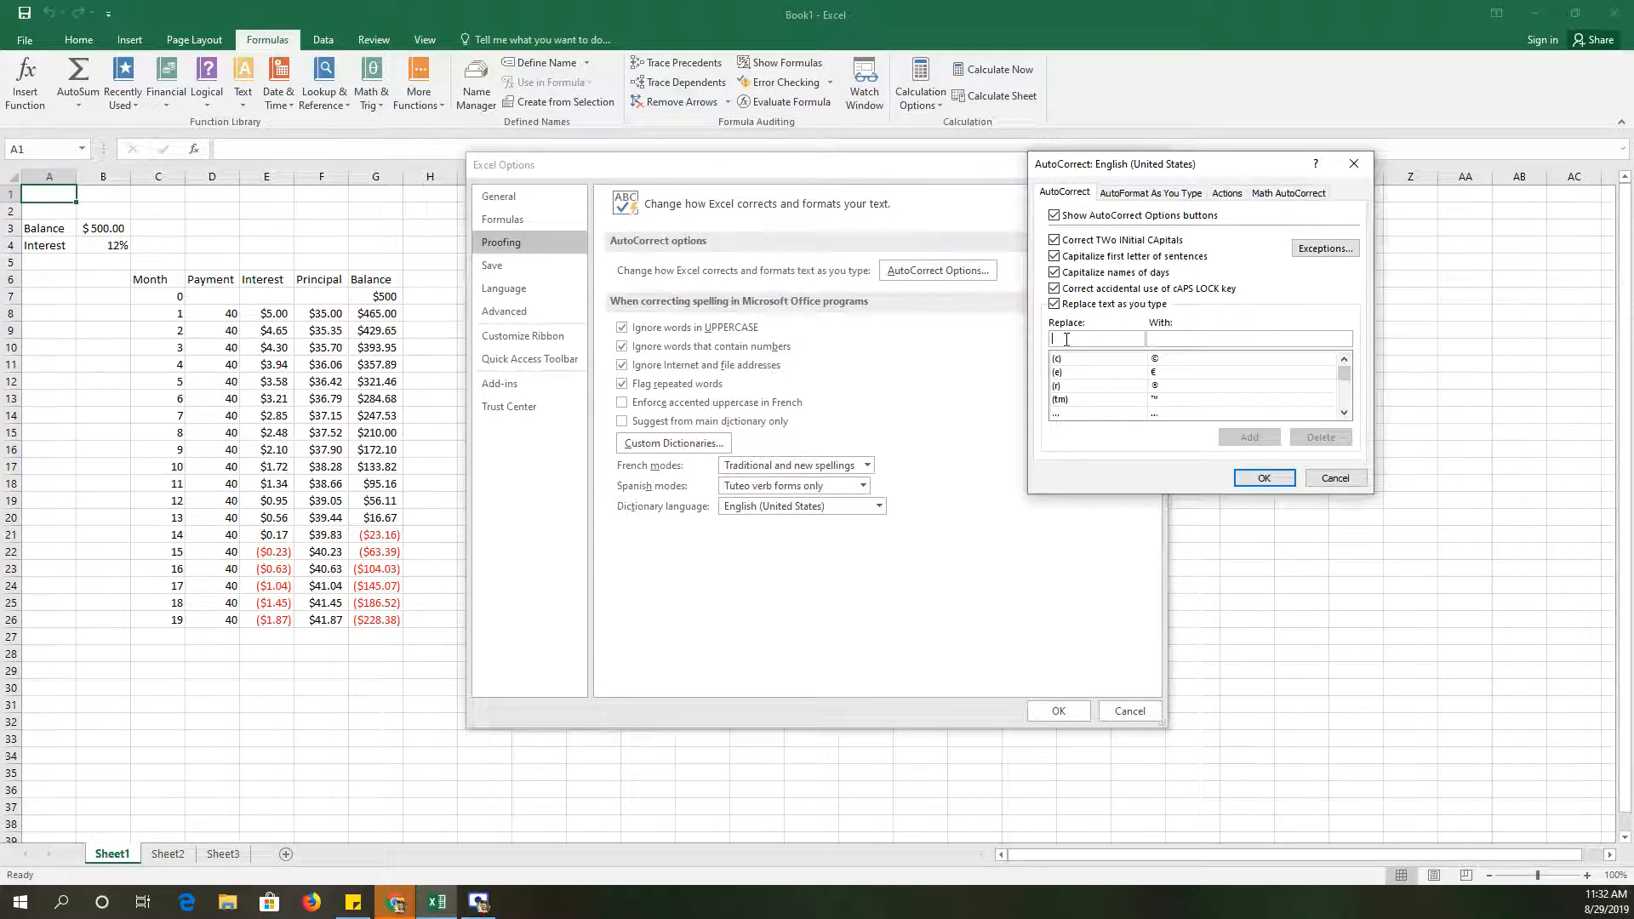
pyautogui.write('and')
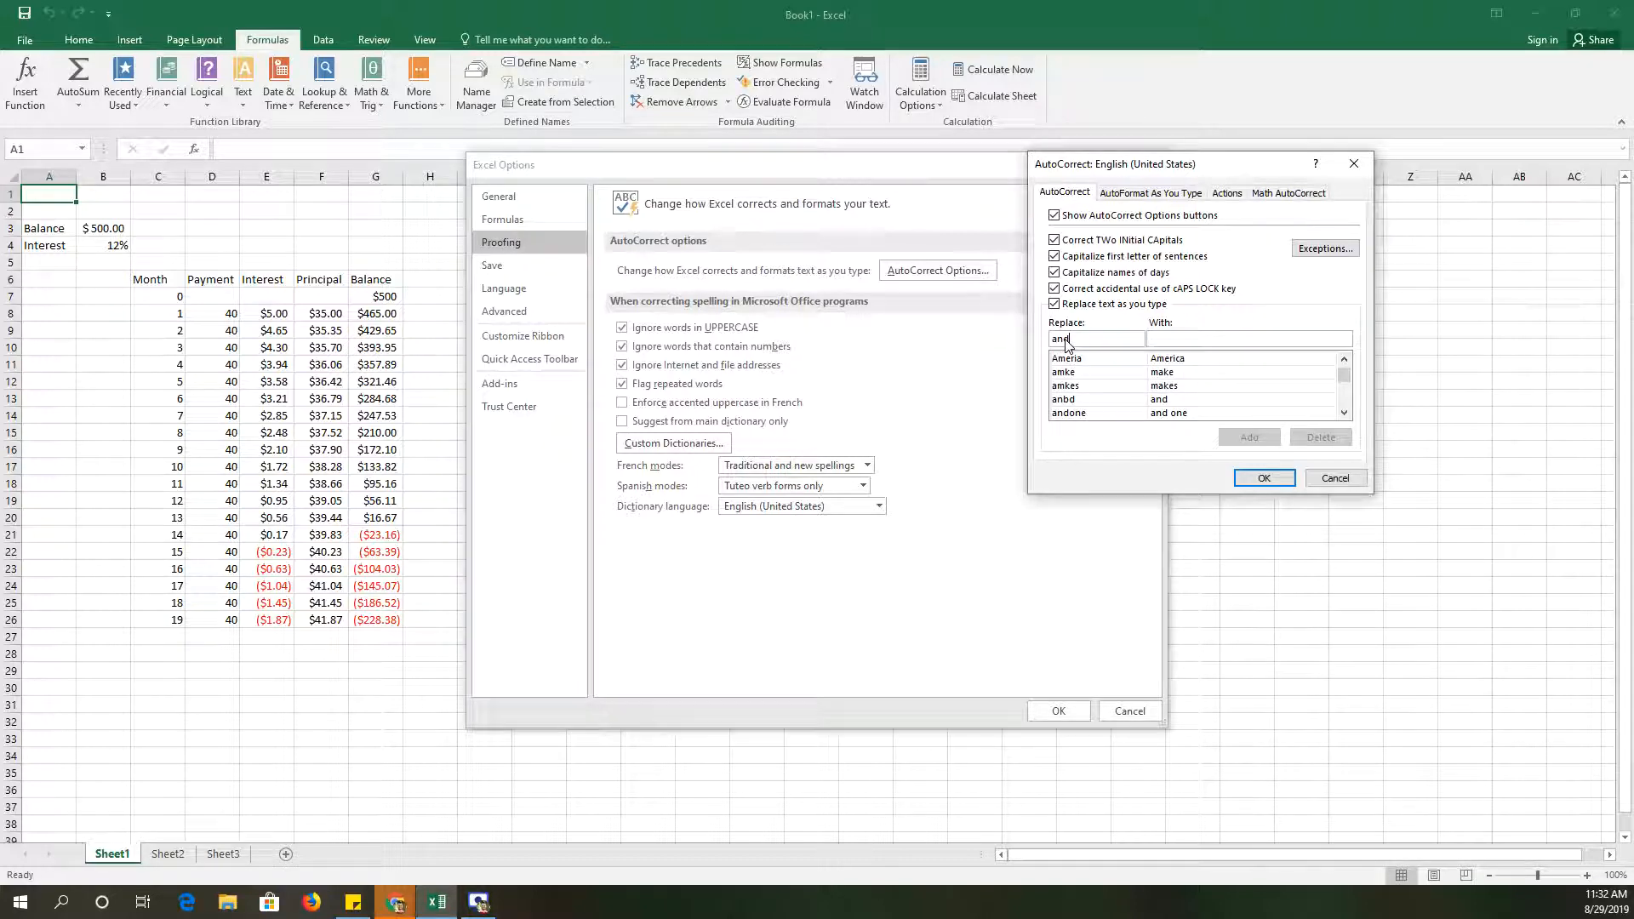
pyautogui.click(1170, 340)
pyautogui.write('Jag Swag')
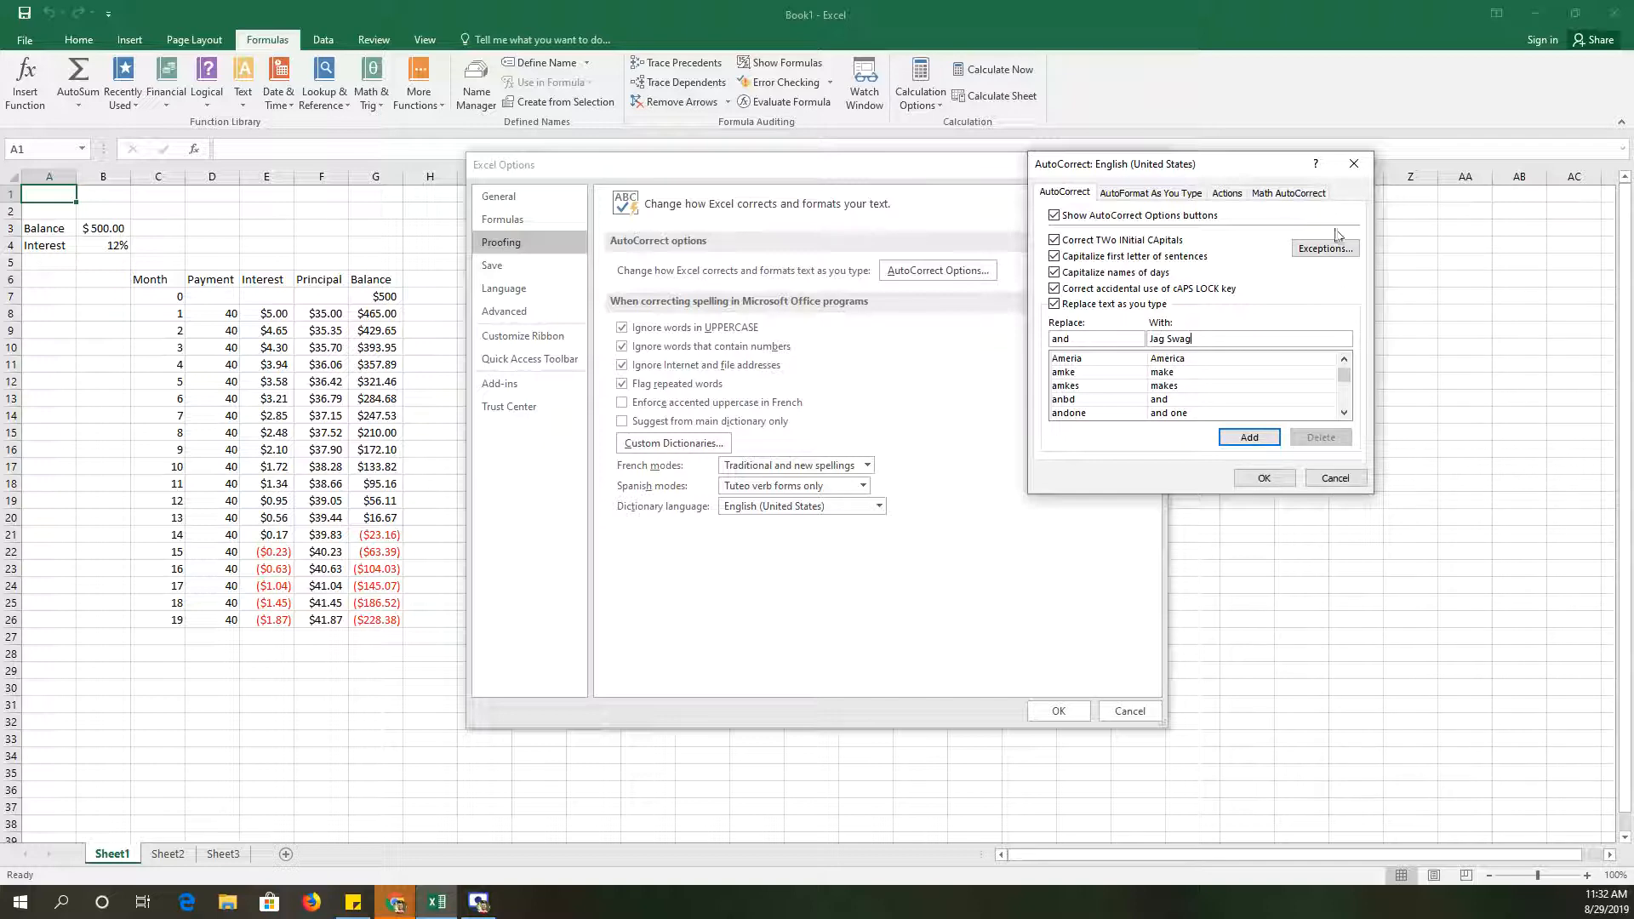
pyautogui.click(1326, 482)
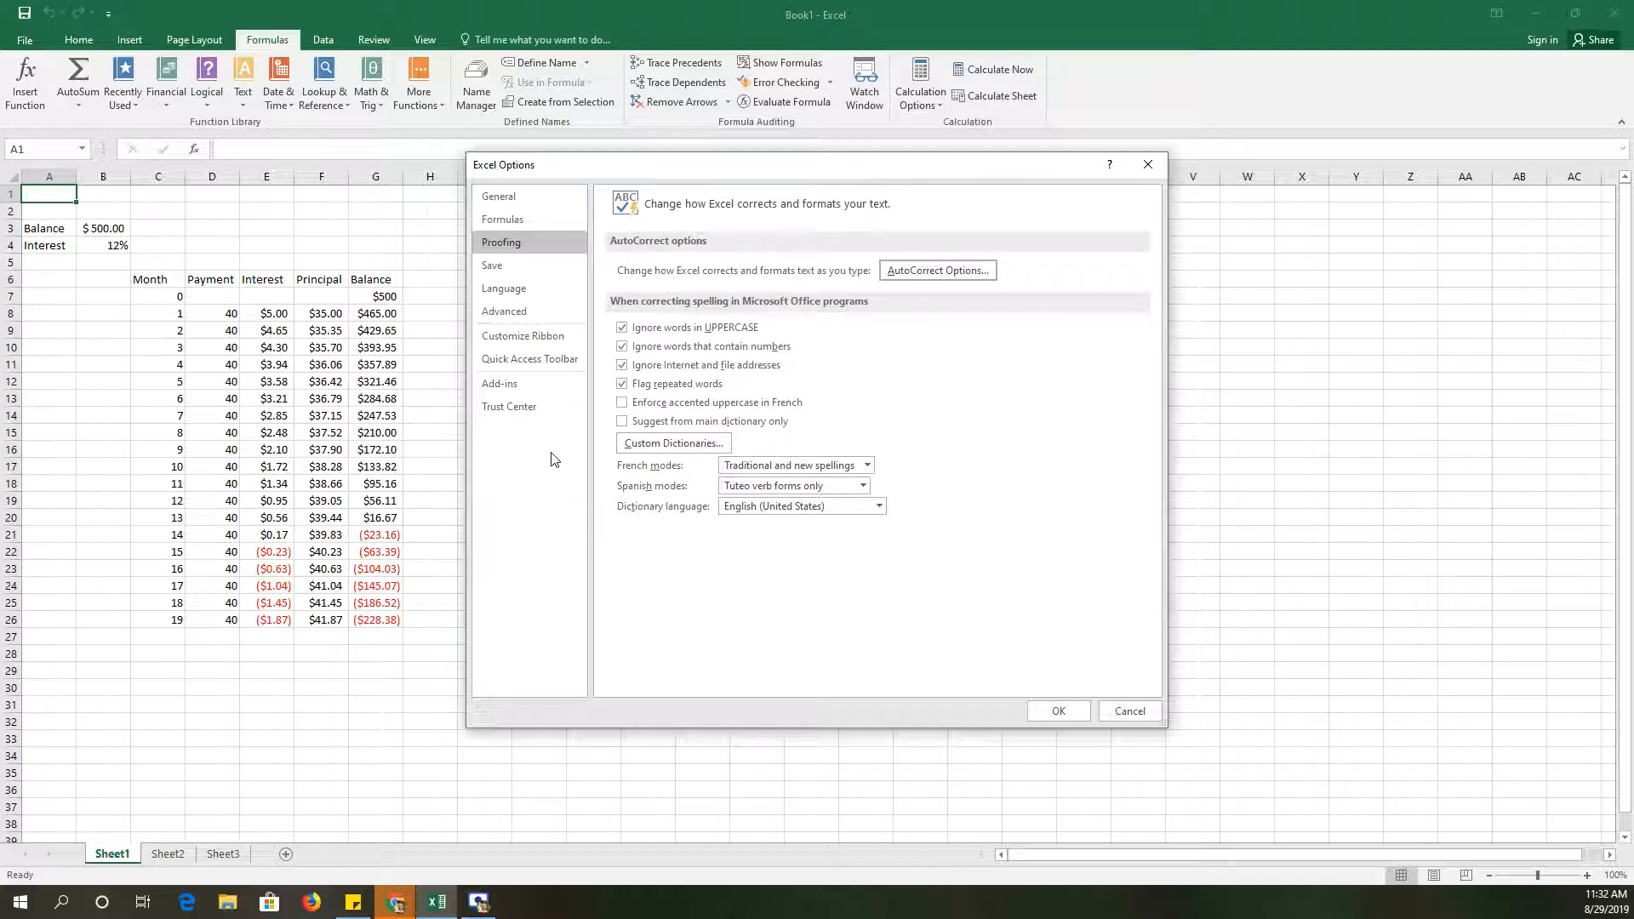
# - Look over the advanced and language options, and close the options without applying any changes
pyautogui.click(521, 312)
pyautogui.click(526, 289)
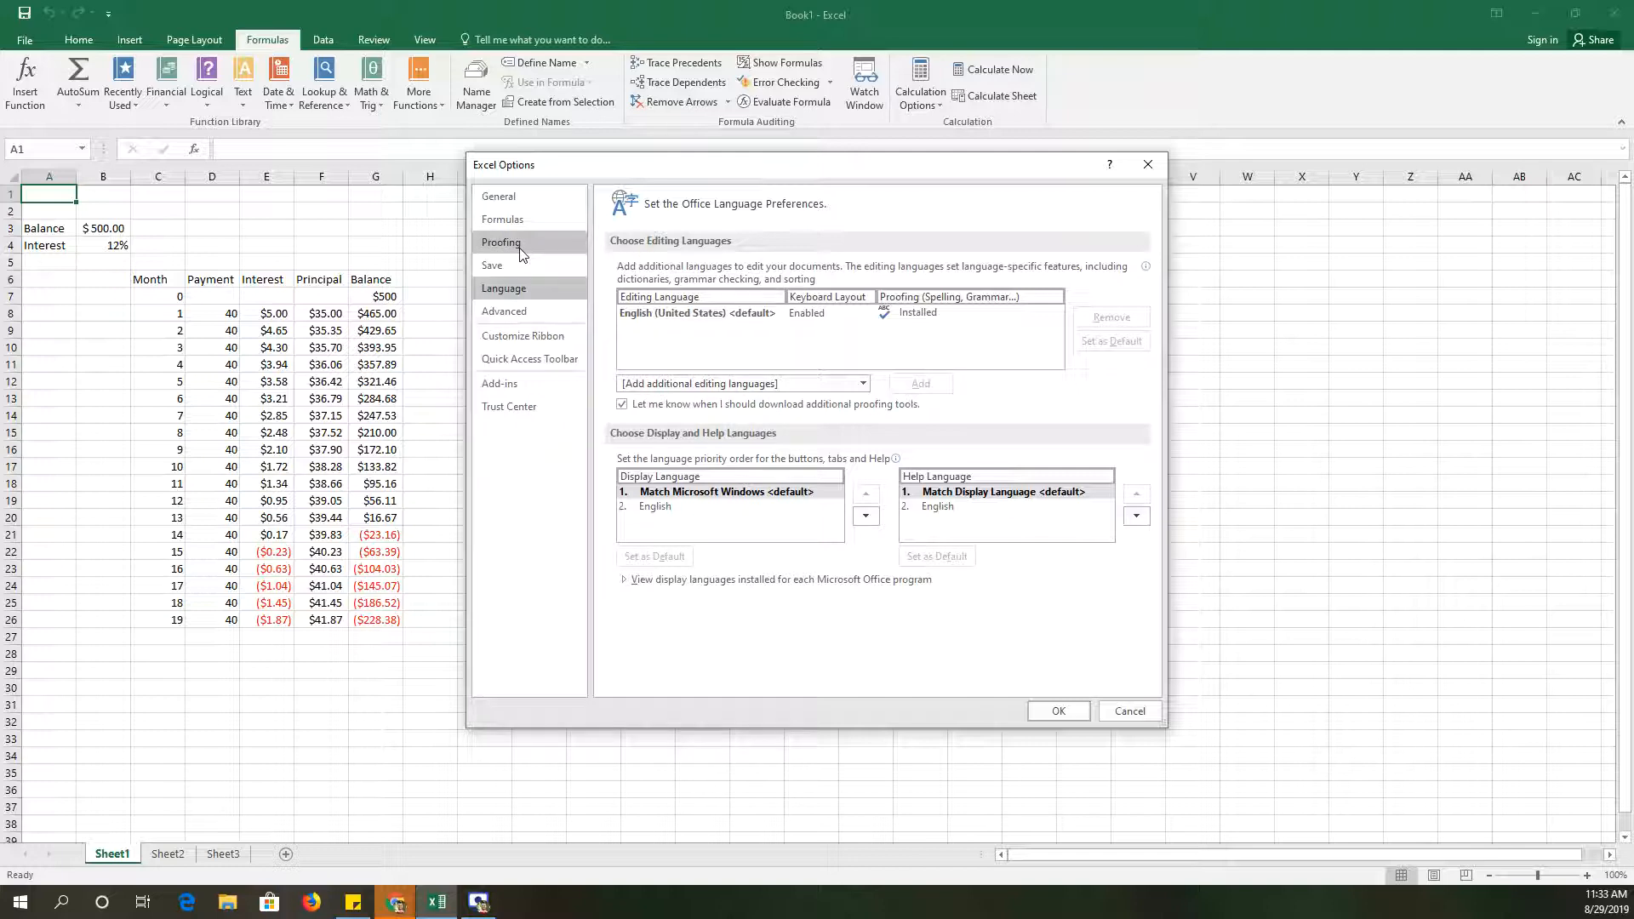
pyautogui.click(1148, 164)
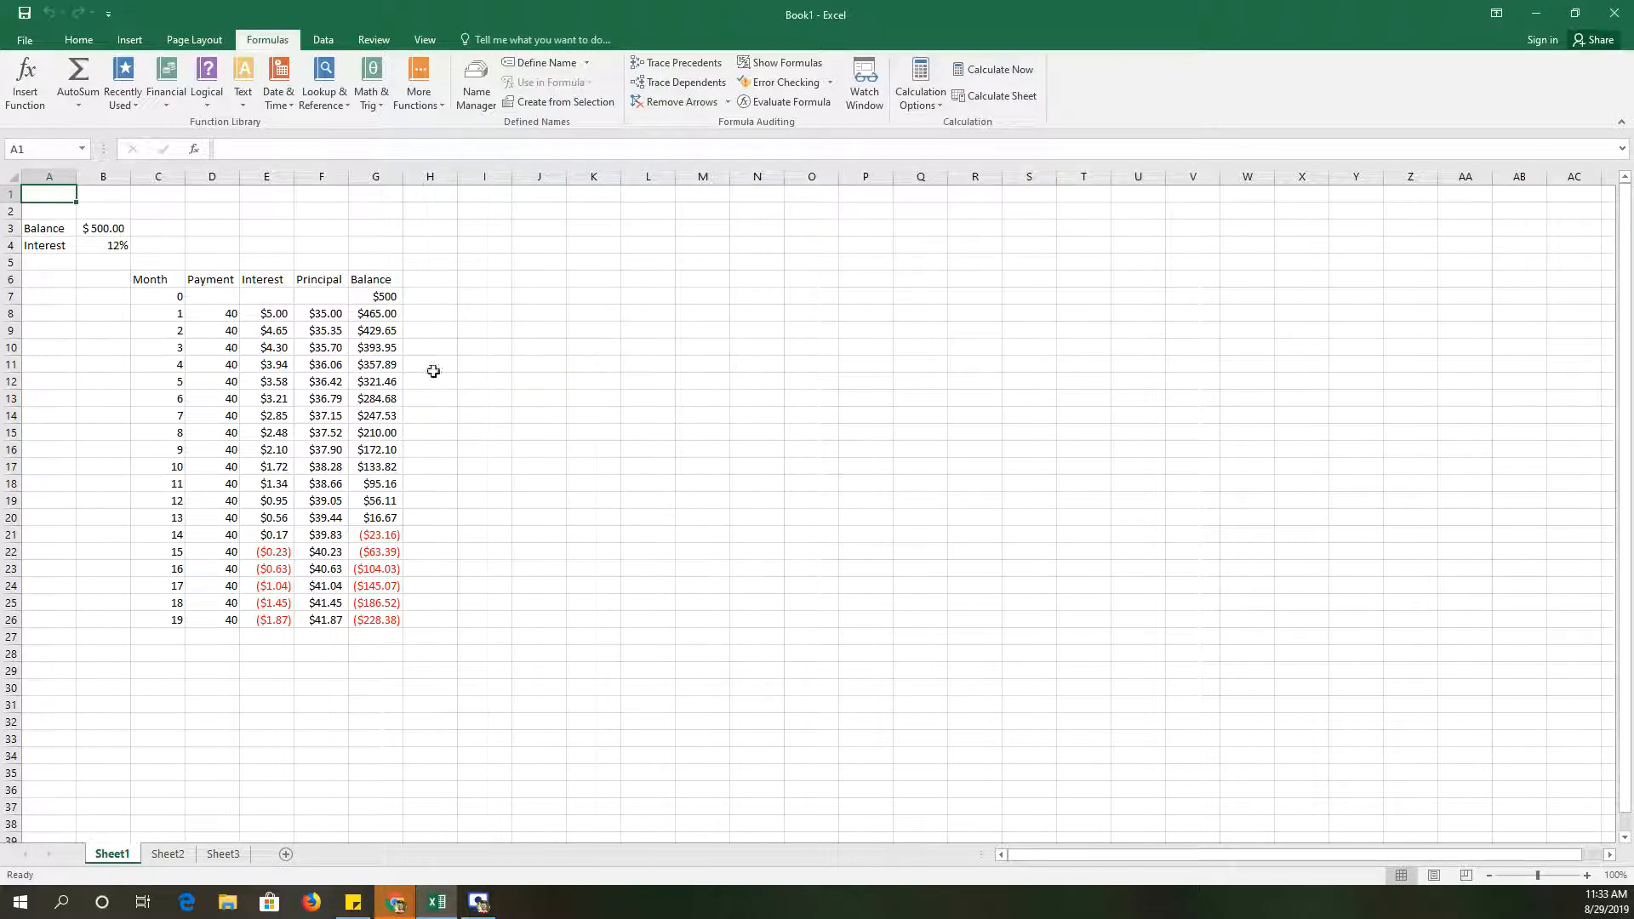
# - Insert a hyperlink in cell E3 that links to cell A1 of Sheet2, with display text naming the person's email
pyautogui.click(244, 234)
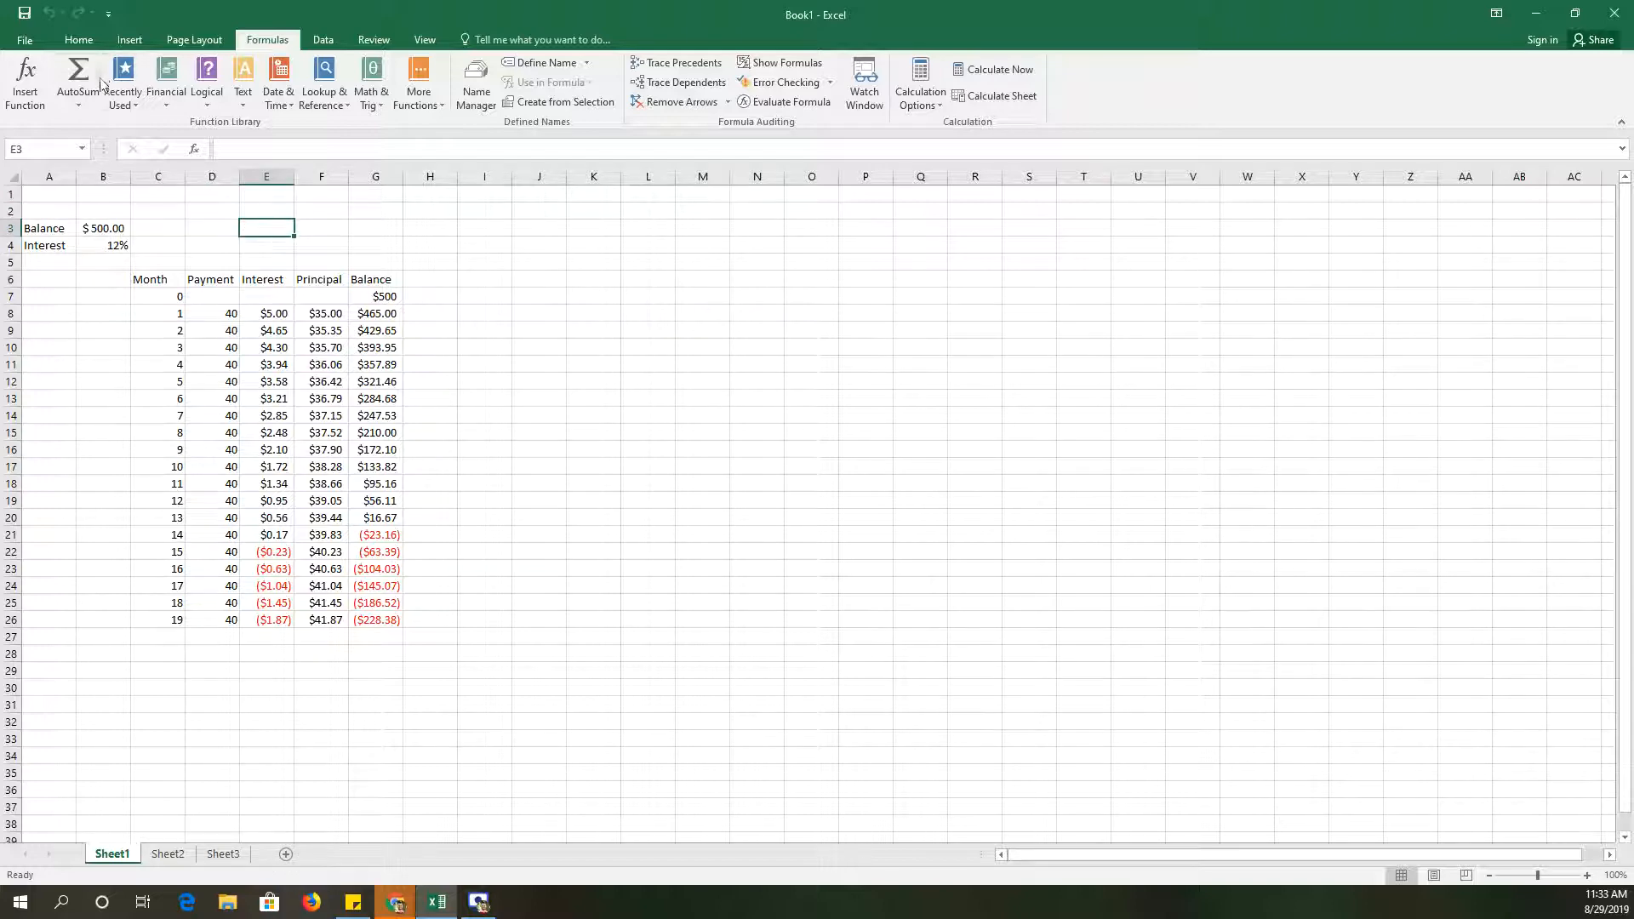
pyautogui.click(79, 40)
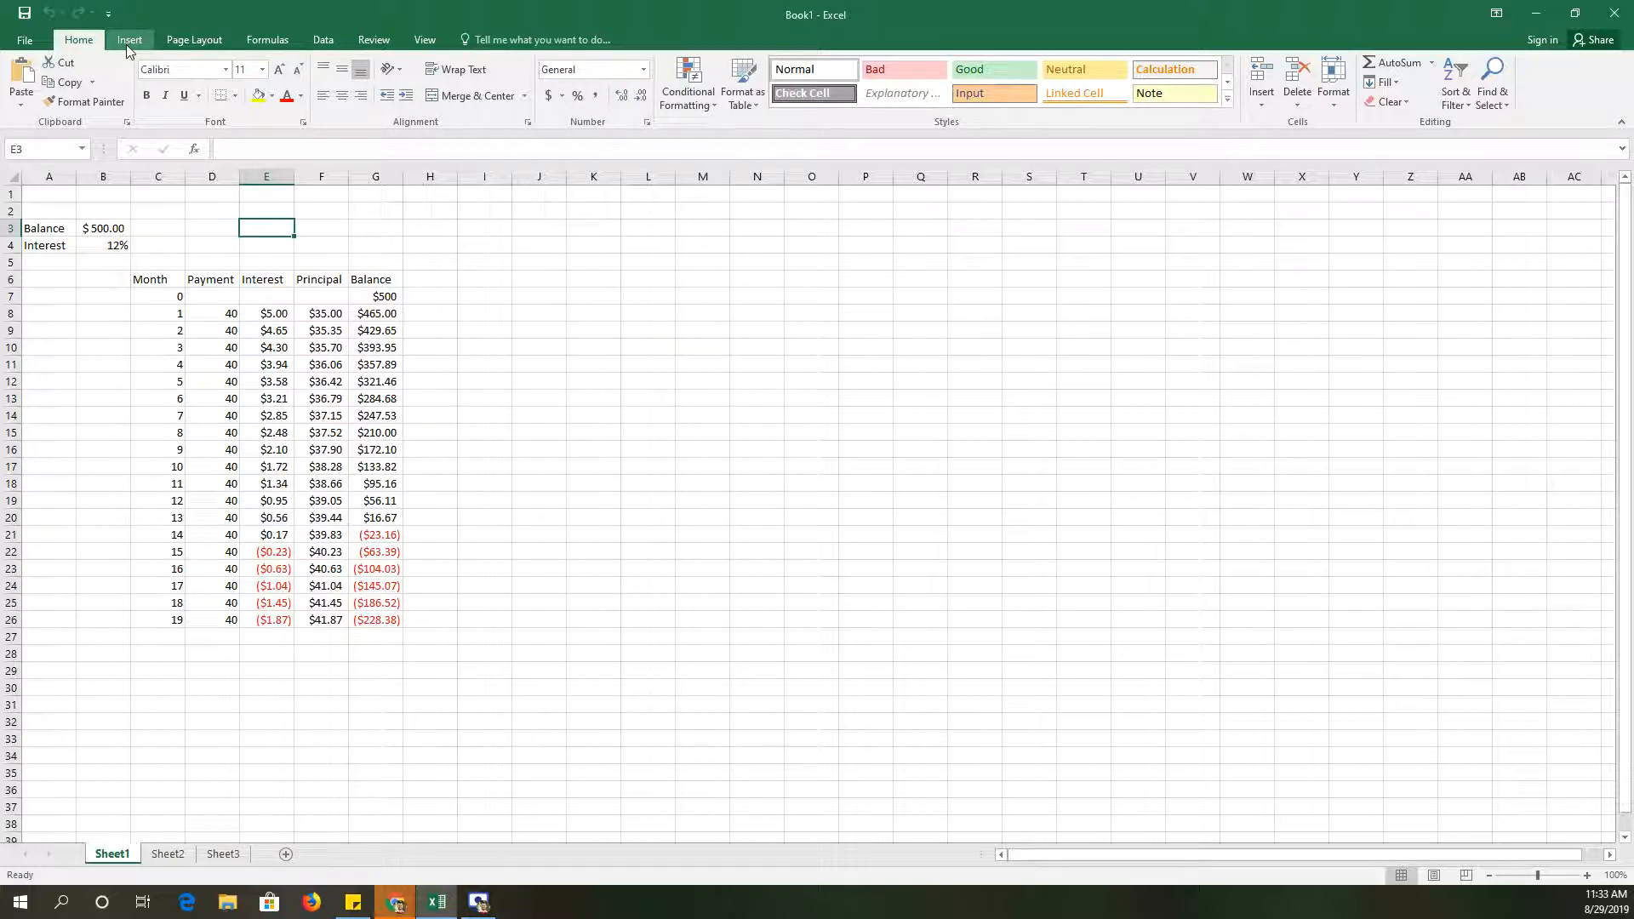
pyautogui.click(129, 42)
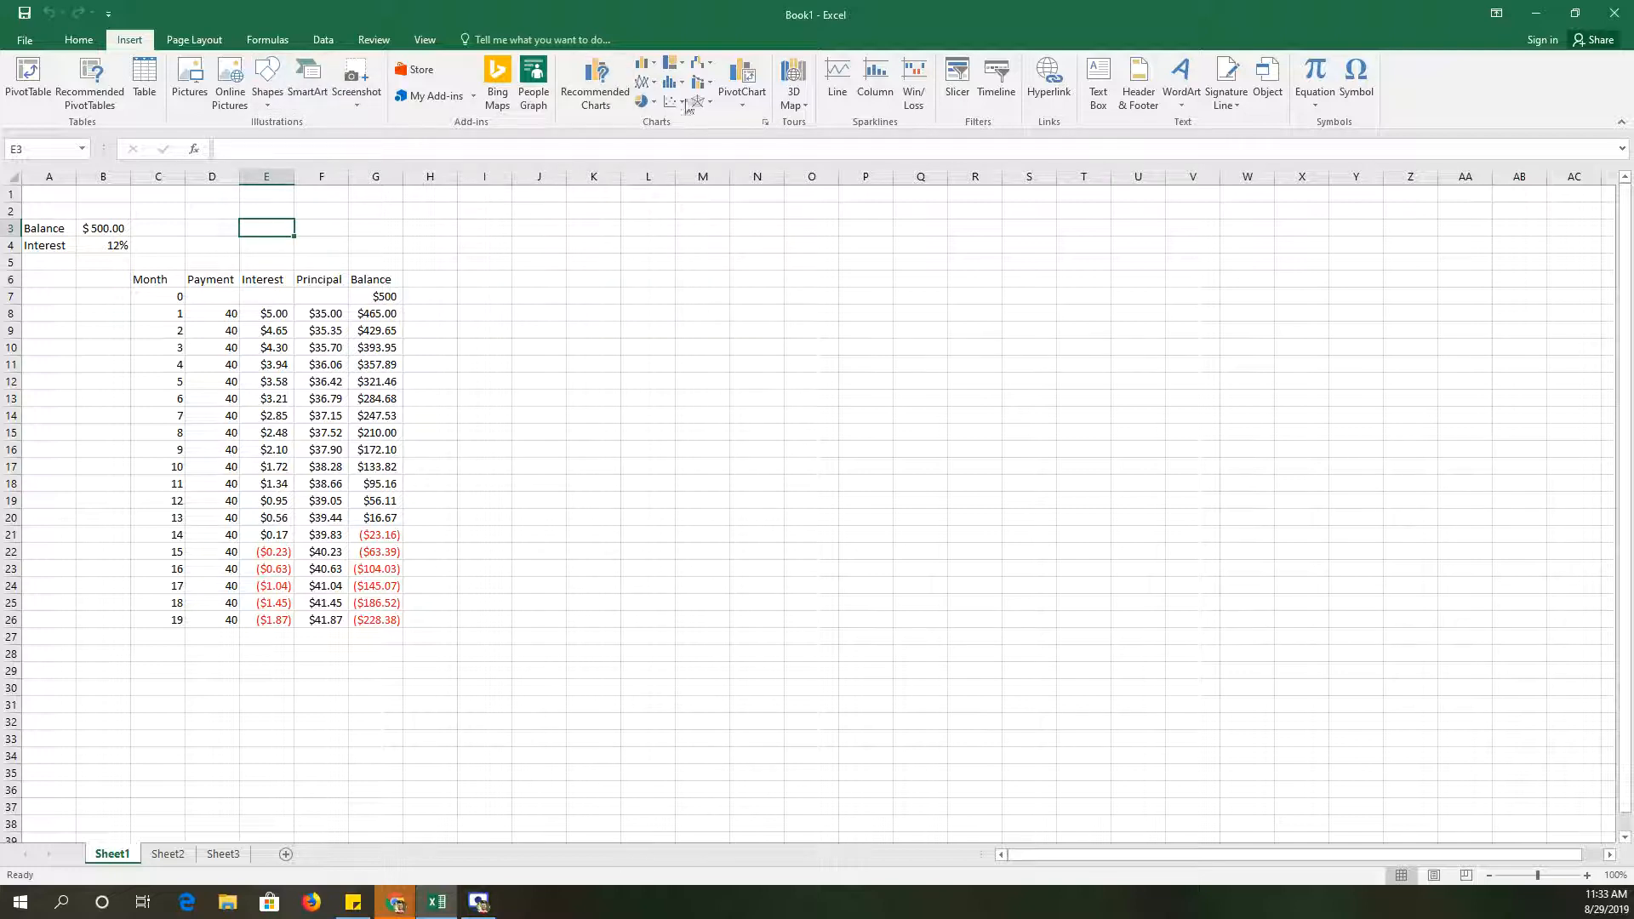
pyautogui.click(1049, 86)
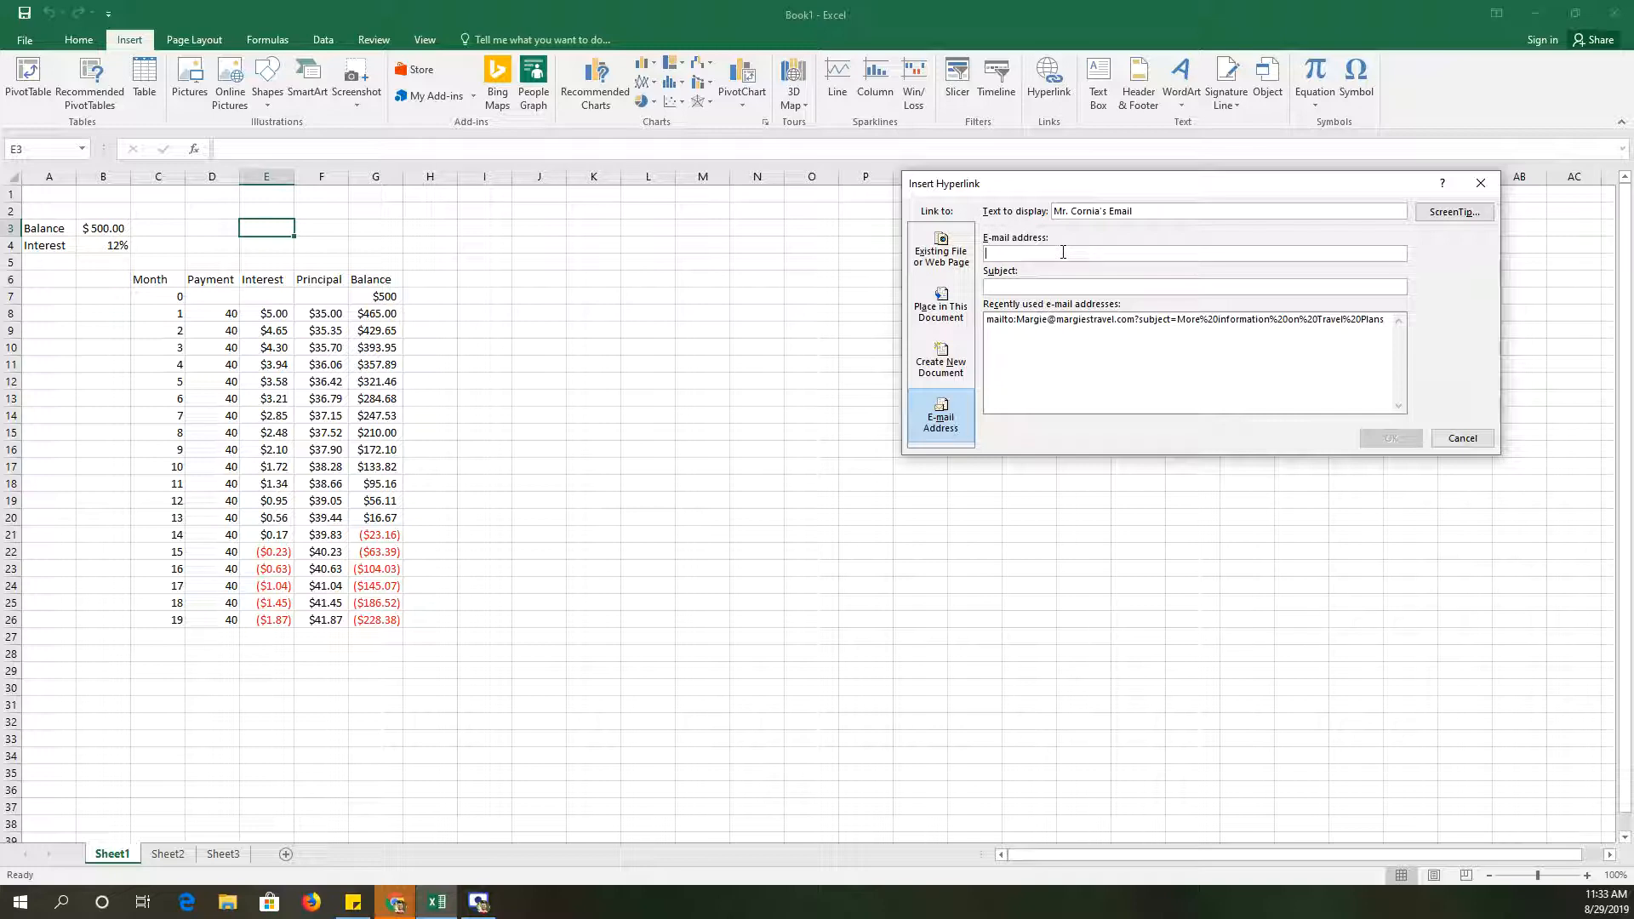
pyautogui.click(1063, 252)
pyautogui.click(942, 312)
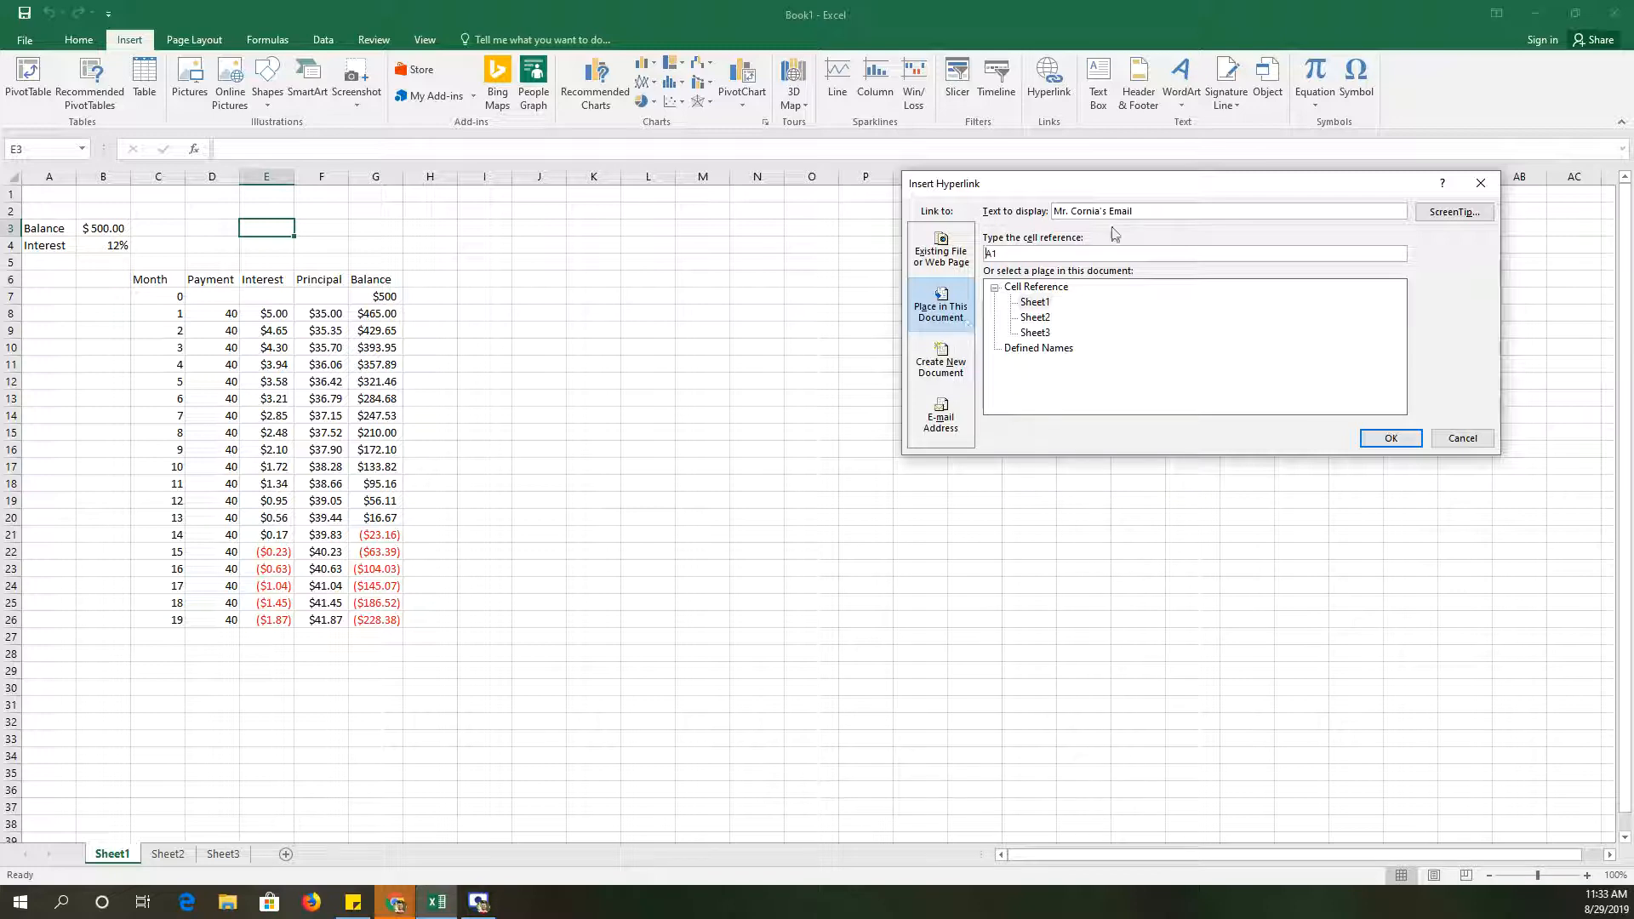
pyautogui.doubleClick(1022, 254)
pyautogui.click(1037, 317)
pyautogui.press('Return')
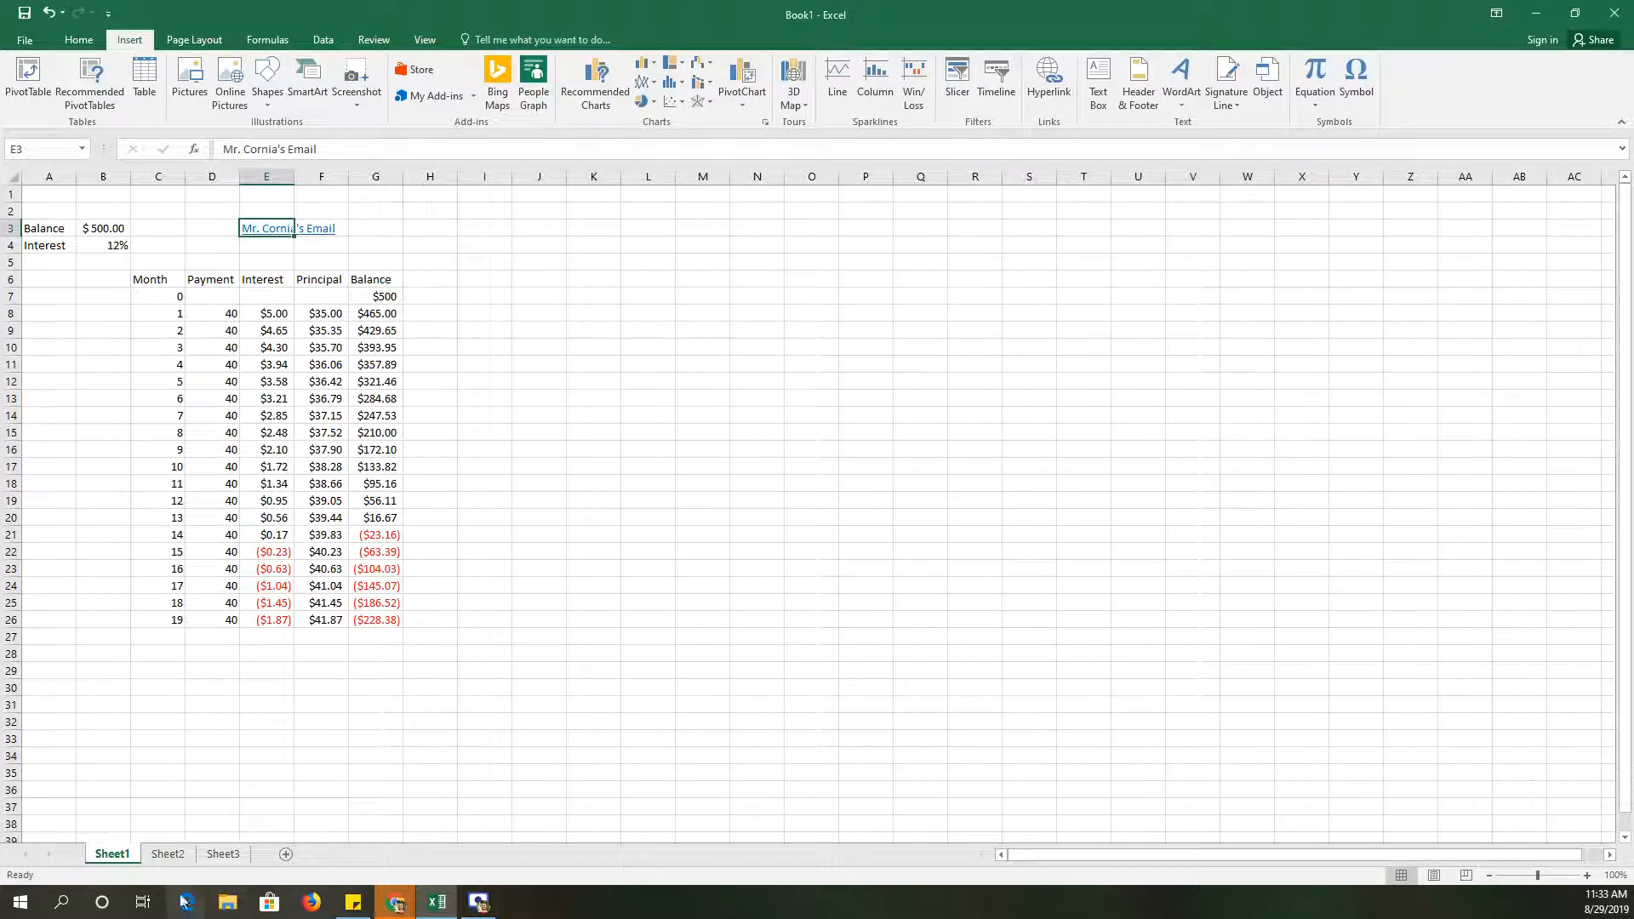
# - Follow the E3 hyperlink to test it, and check its e-mail address link options back on Sheet1 without changing the link
pyautogui.click(317, 230)
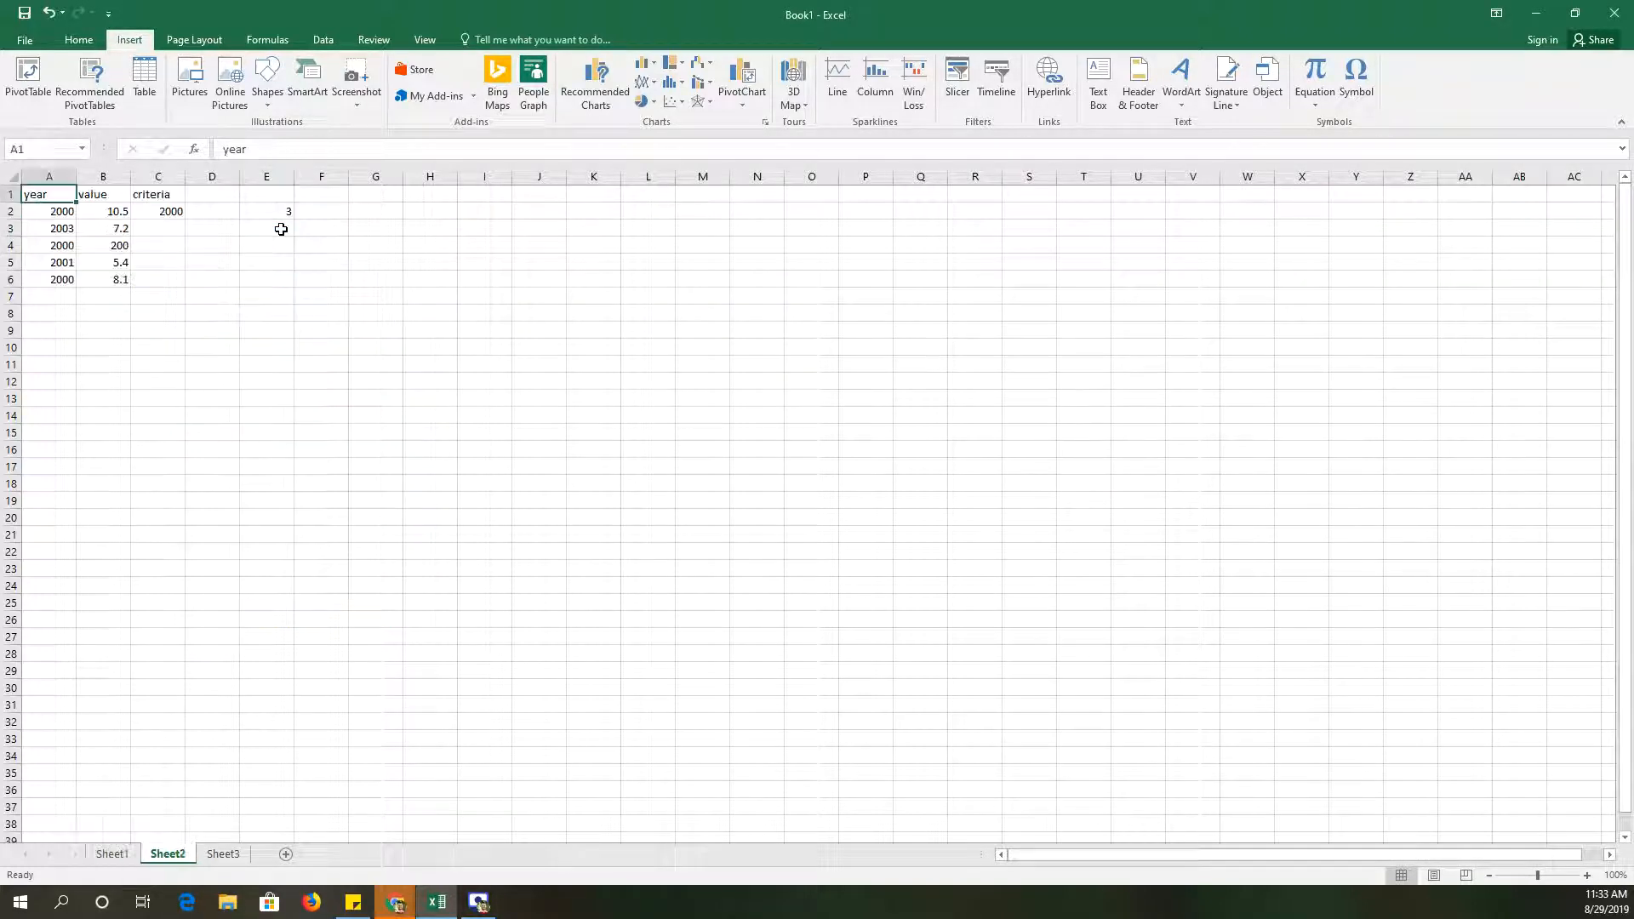
pyautogui.click(112, 854)
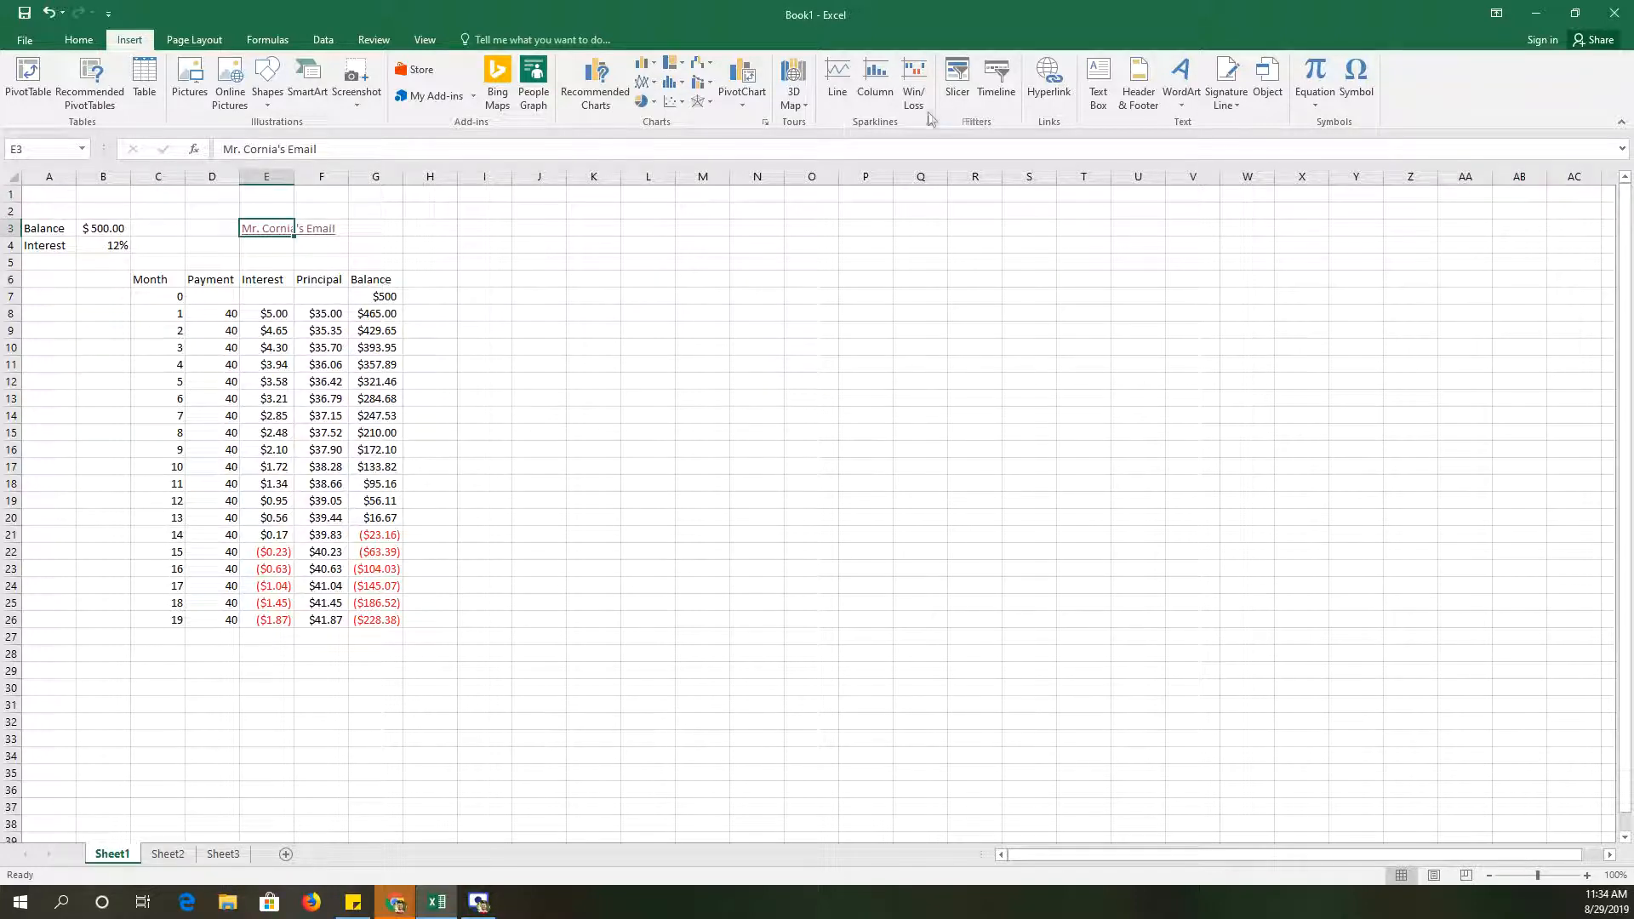
pyautogui.click(1049, 81)
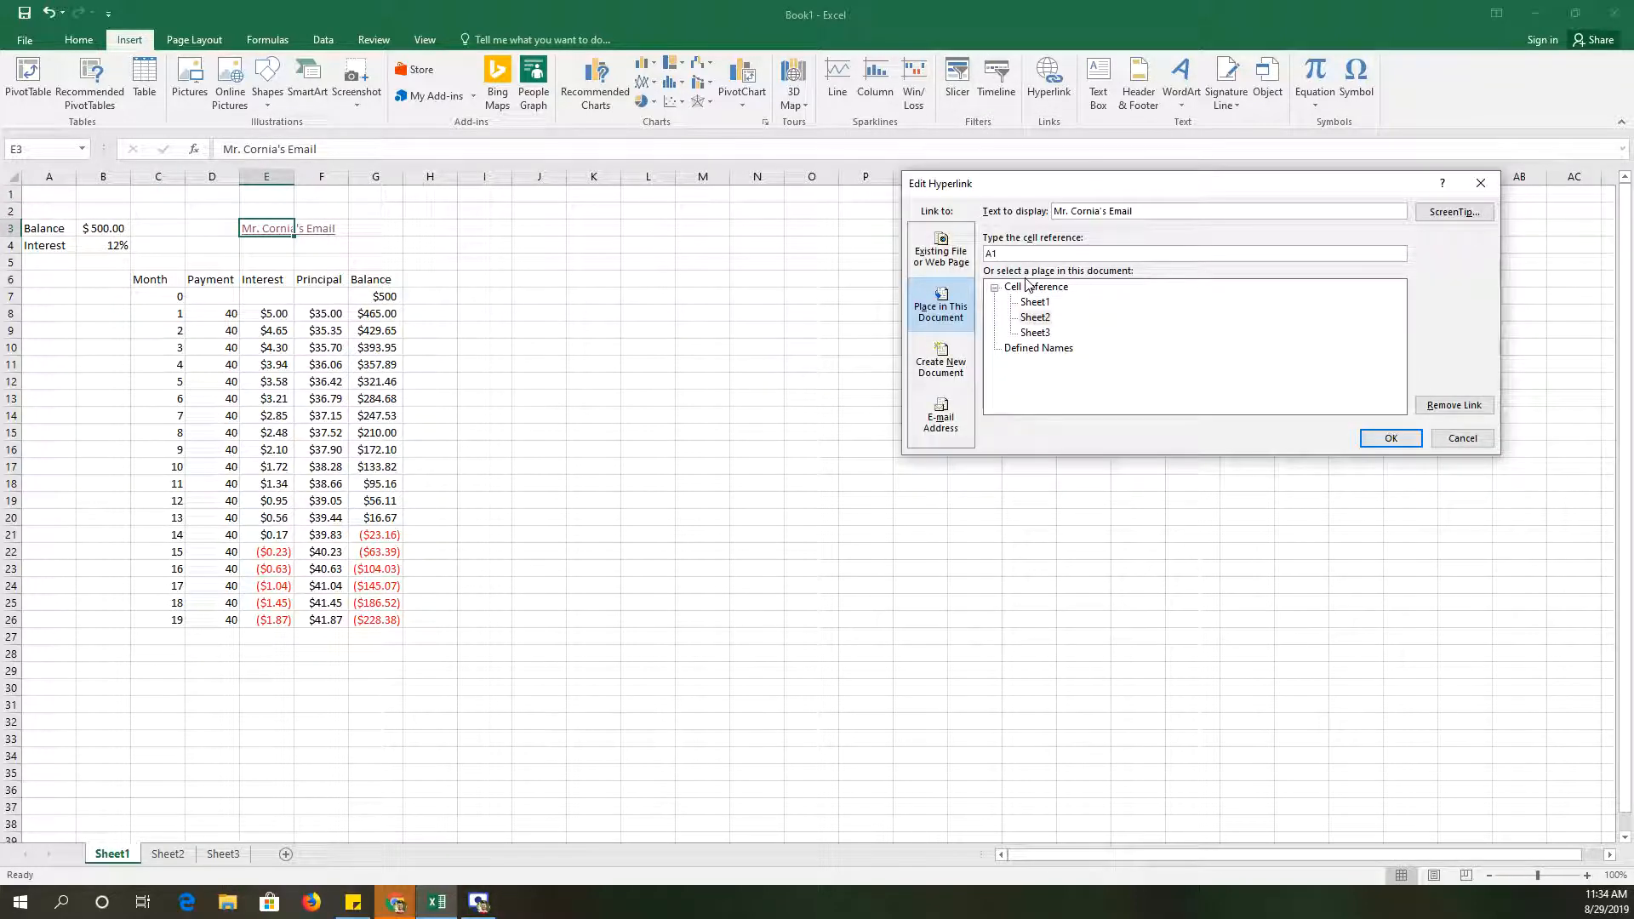
pyautogui.click(940, 421)
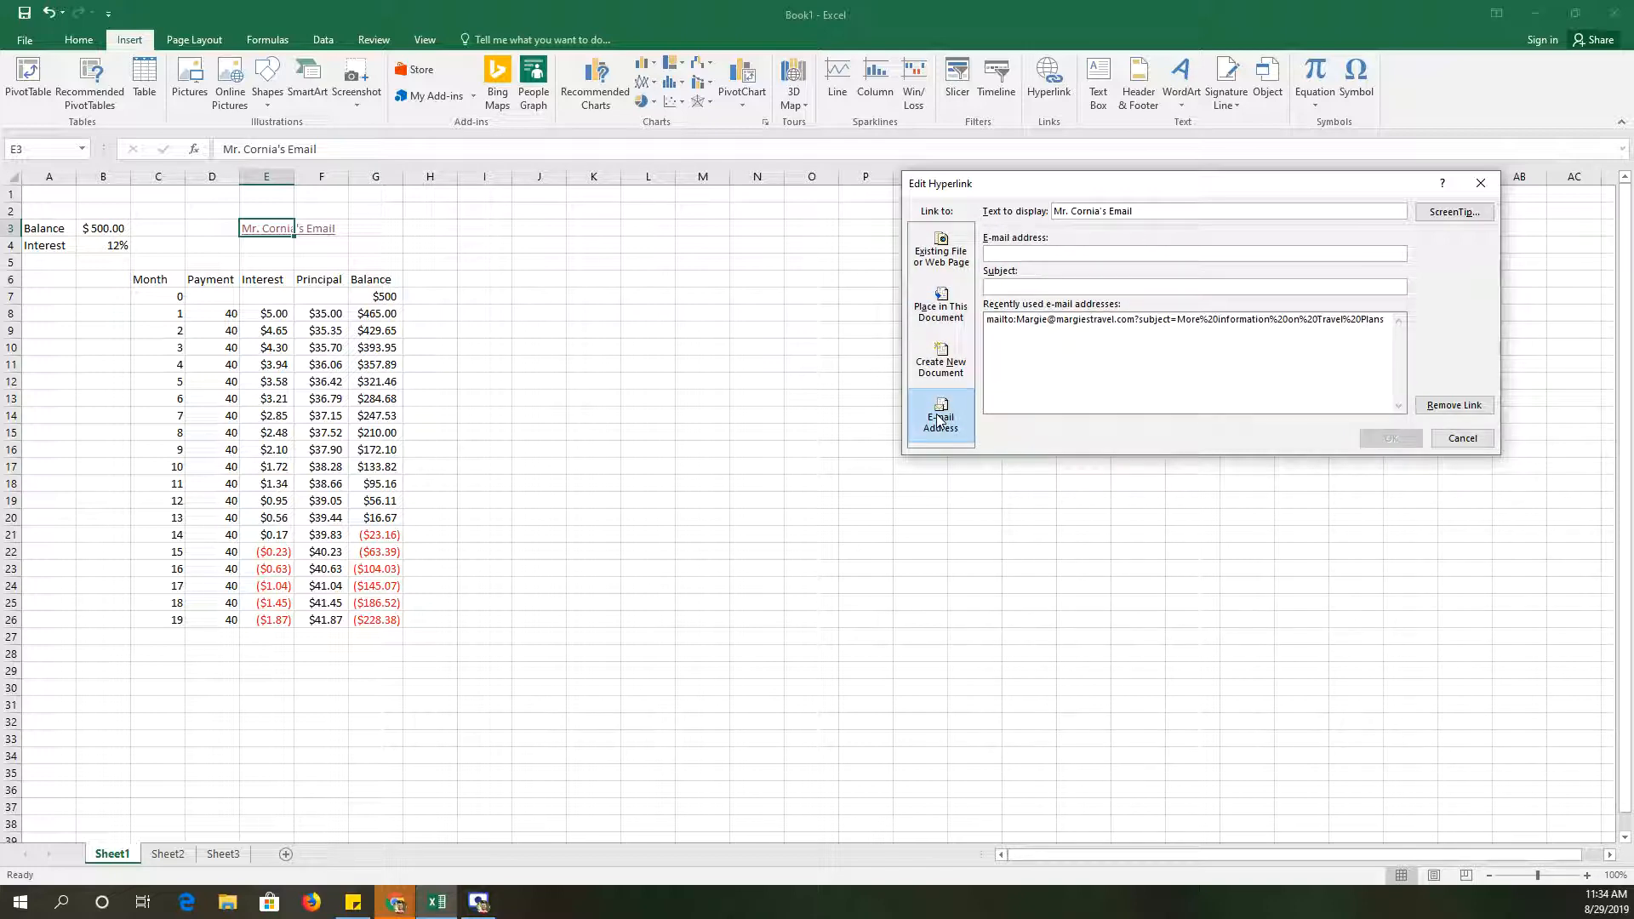
pyautogui.click(1481, 183)
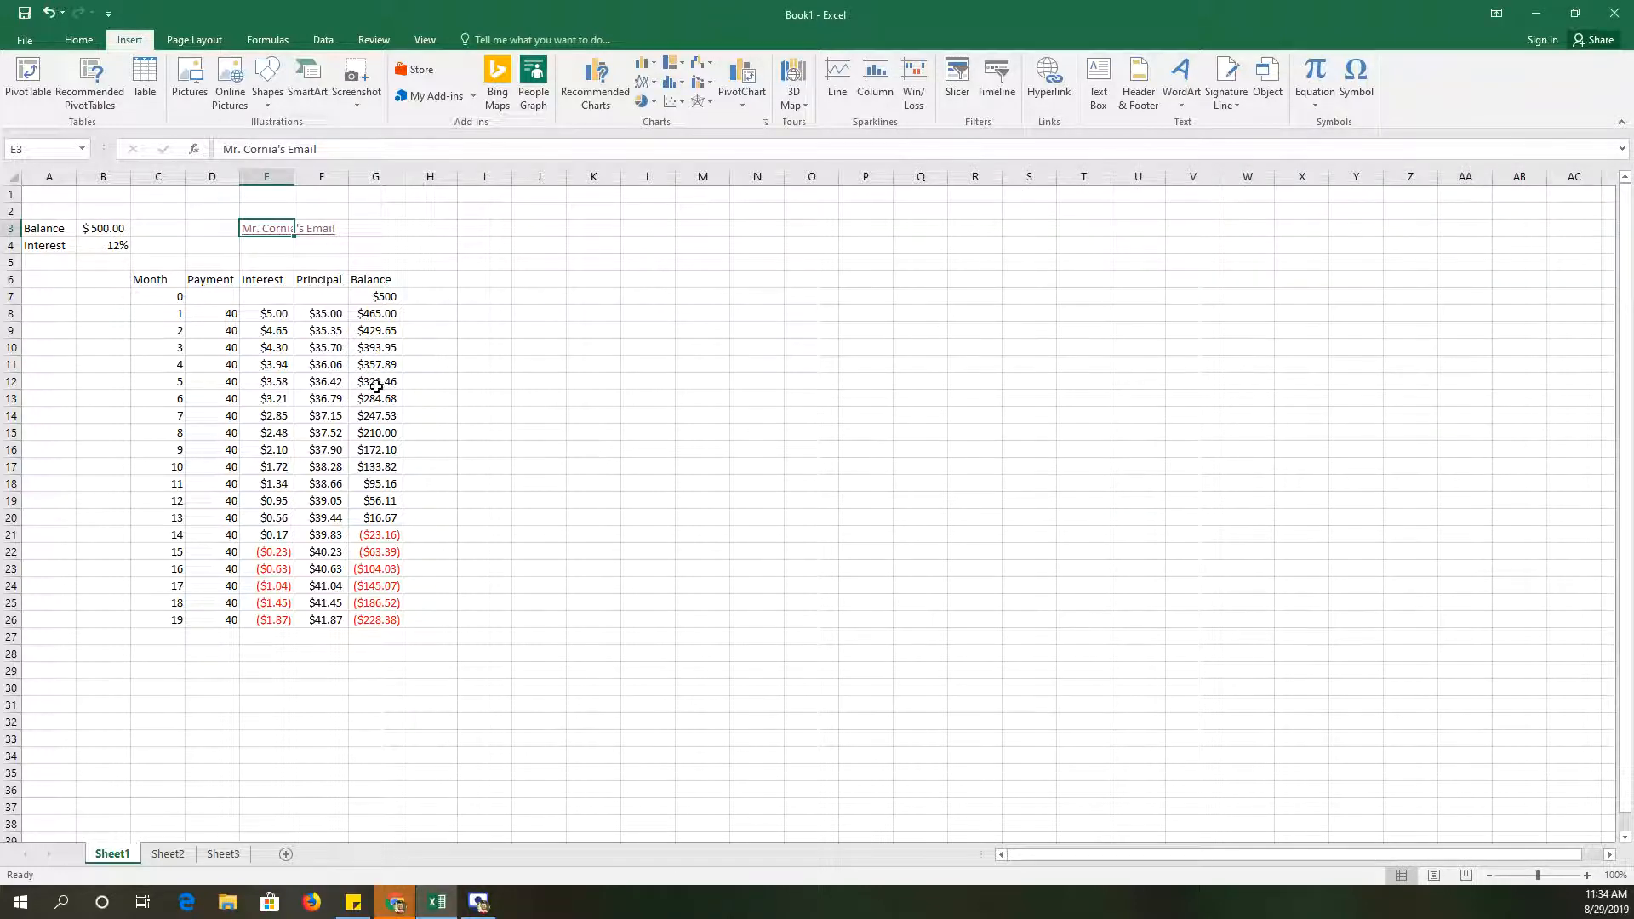
# - Format the Month header in C6 with the Adobe Gothic Std B font at size 12
pyautogui.click(162, 280)
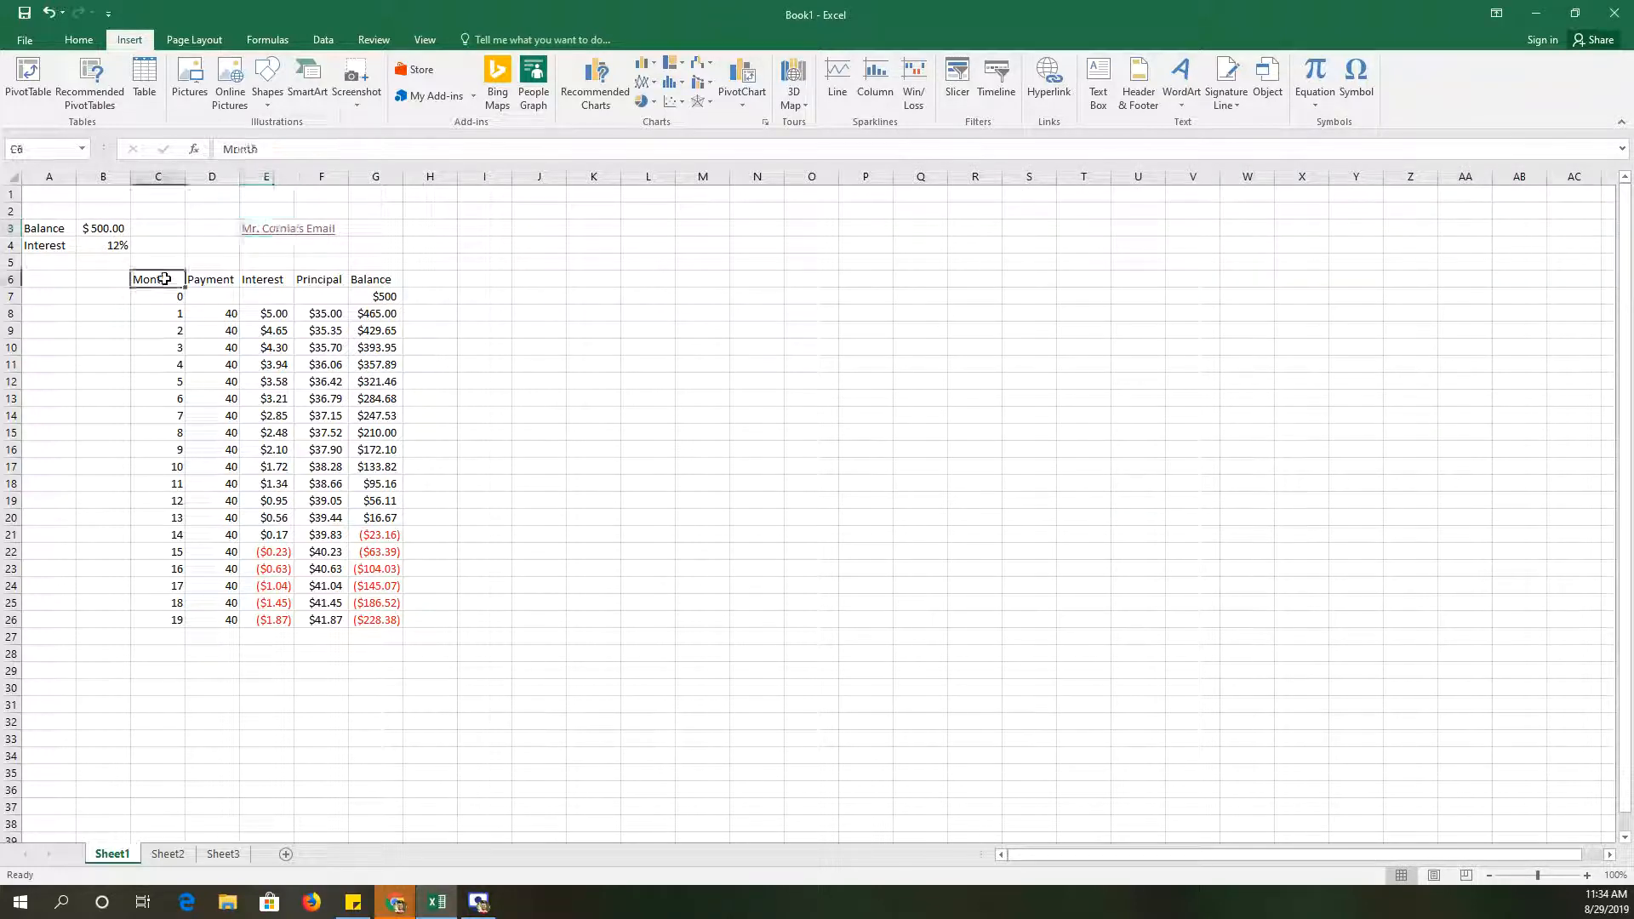
pyautogui.click(79, 40)
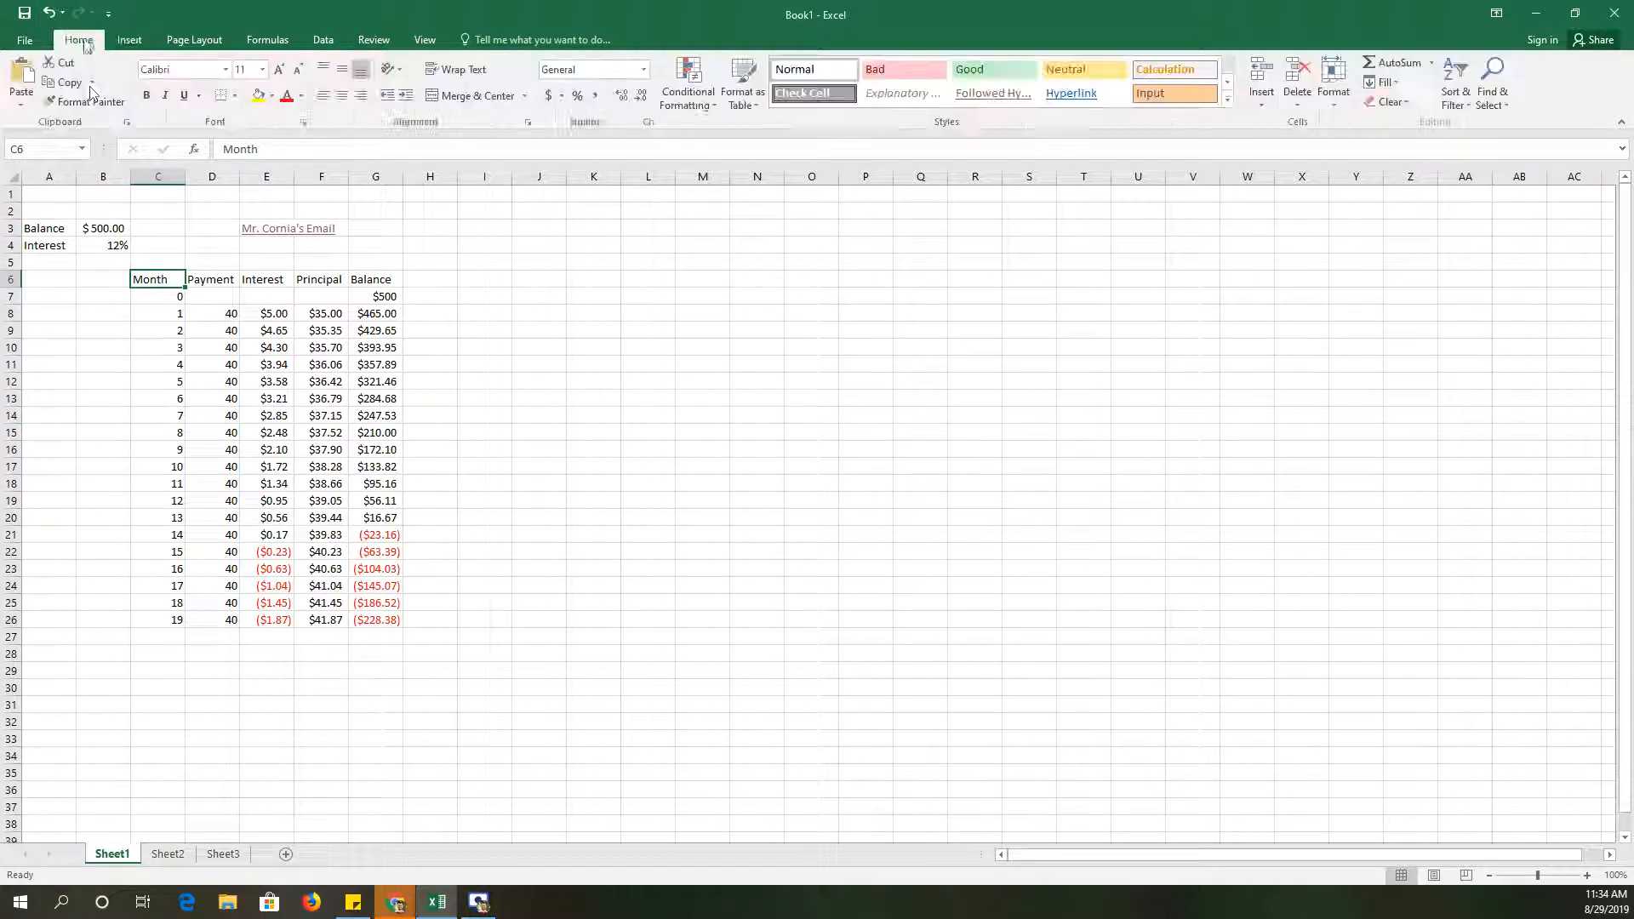
pyautogui.click(226, 69)
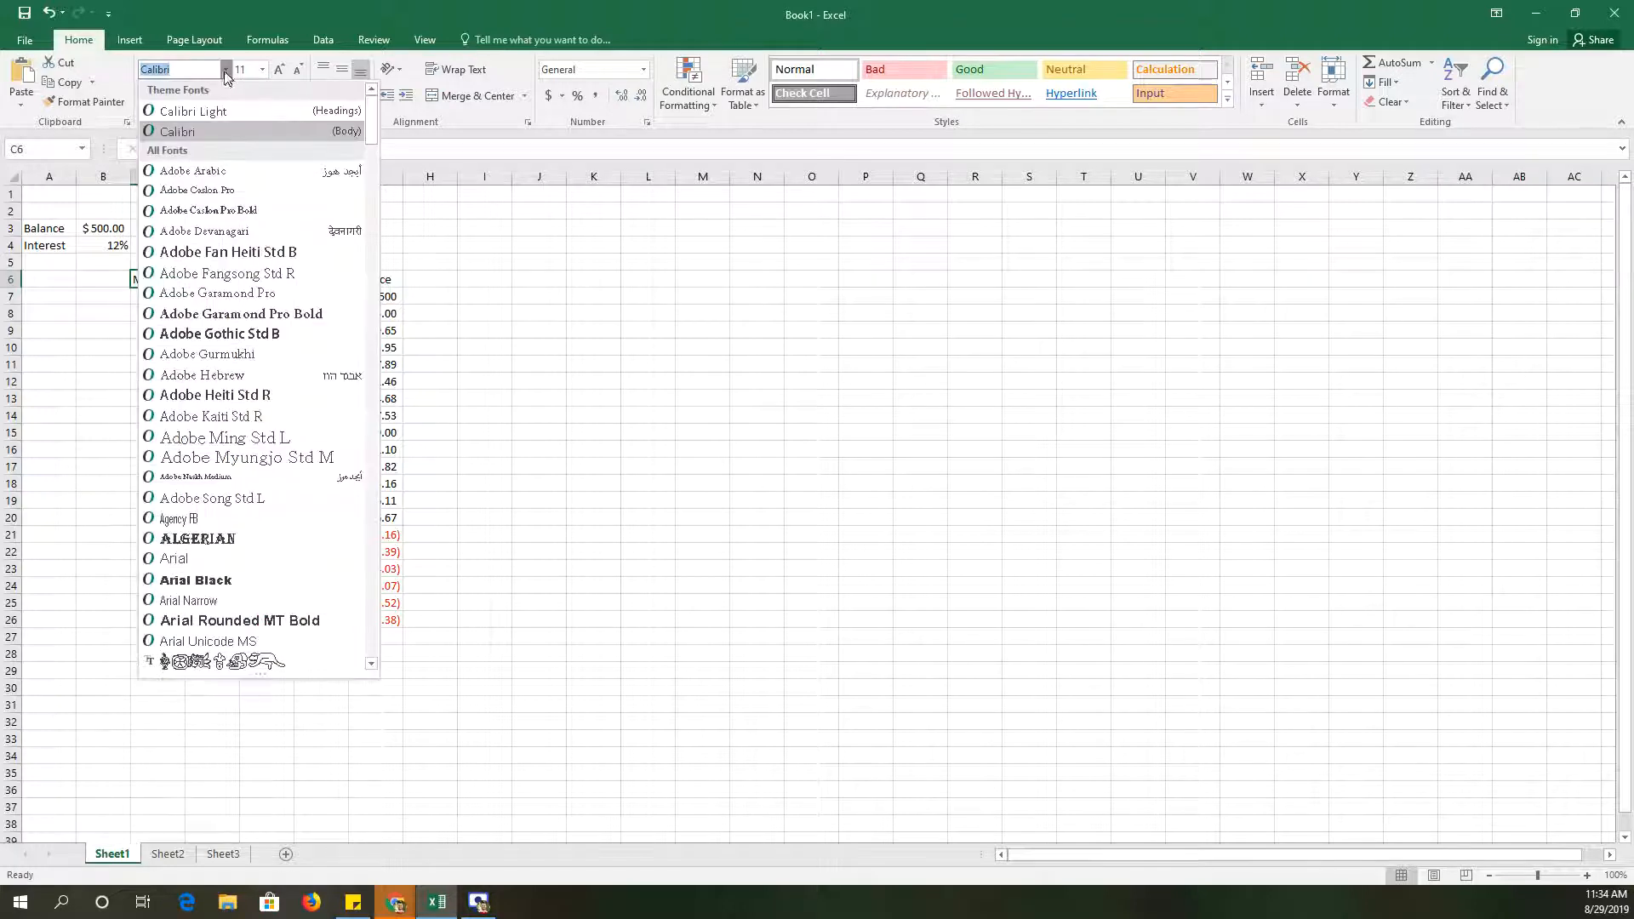
pyautogui.click(256, 332)
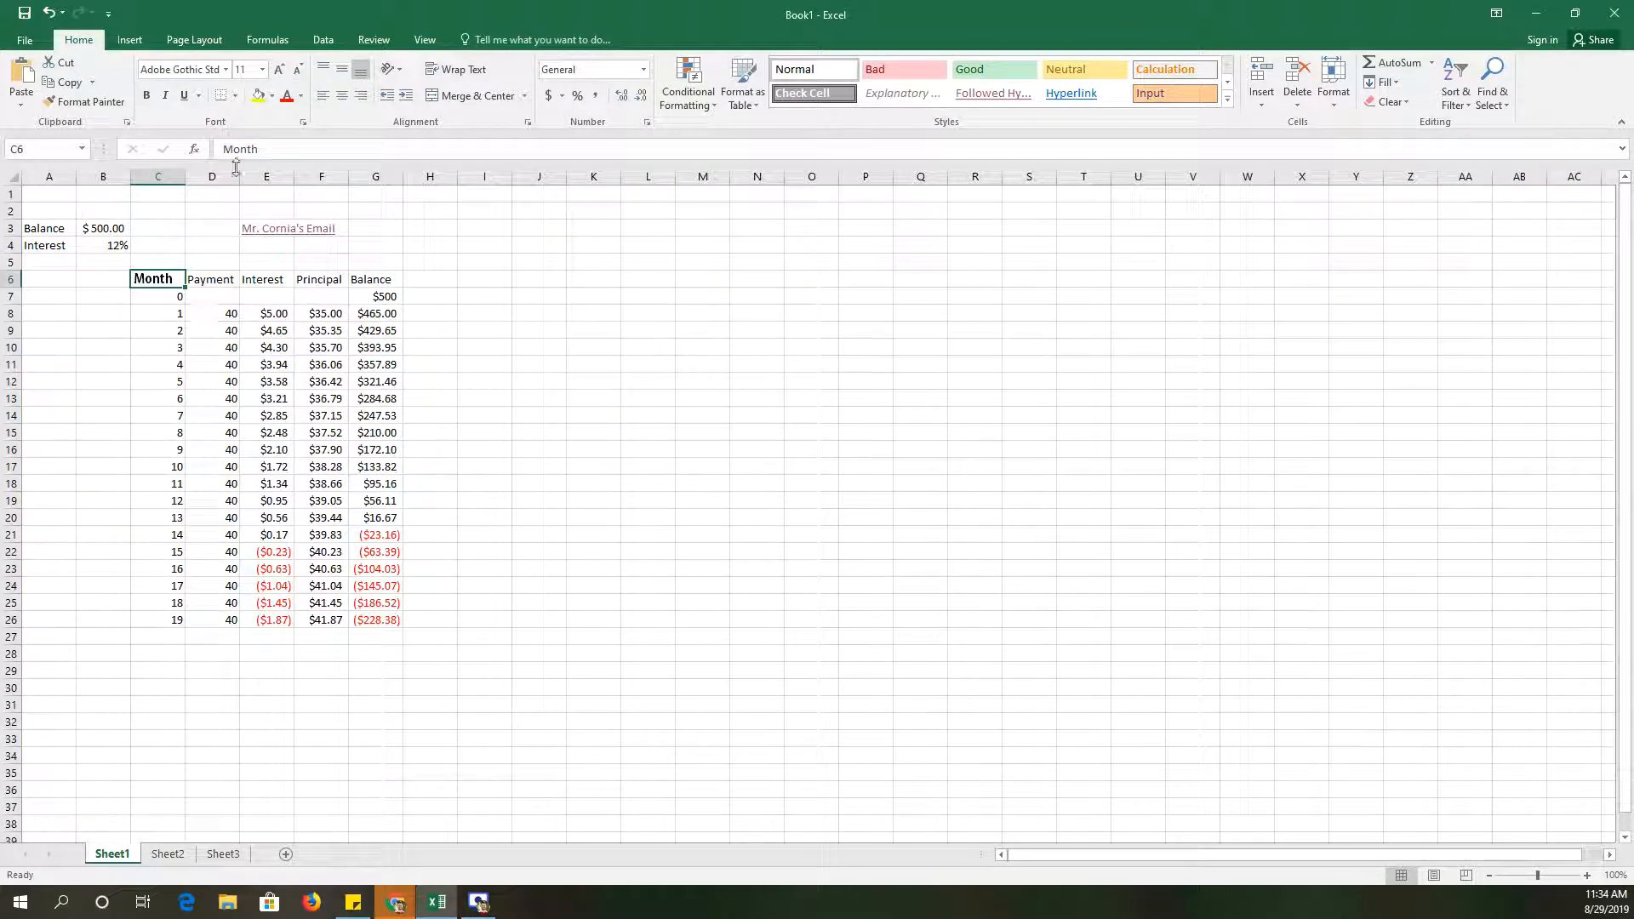
pyautogui.click(278, 69)
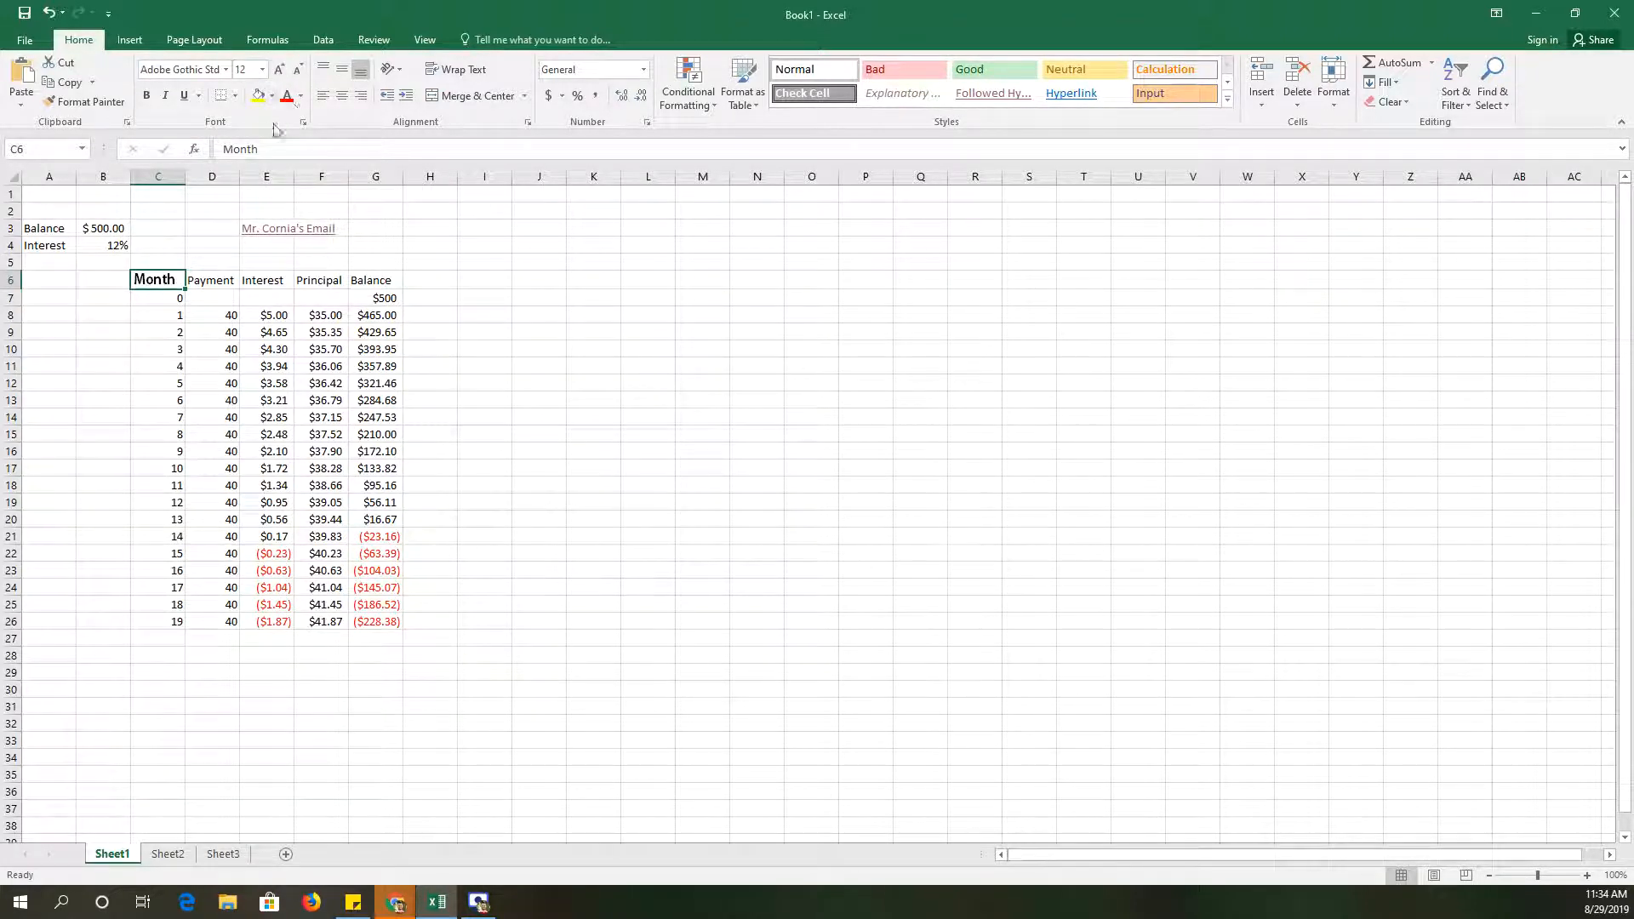
# - Give the Month header cell a white fill and a light blue font color
pyautogui.click(272, 95)
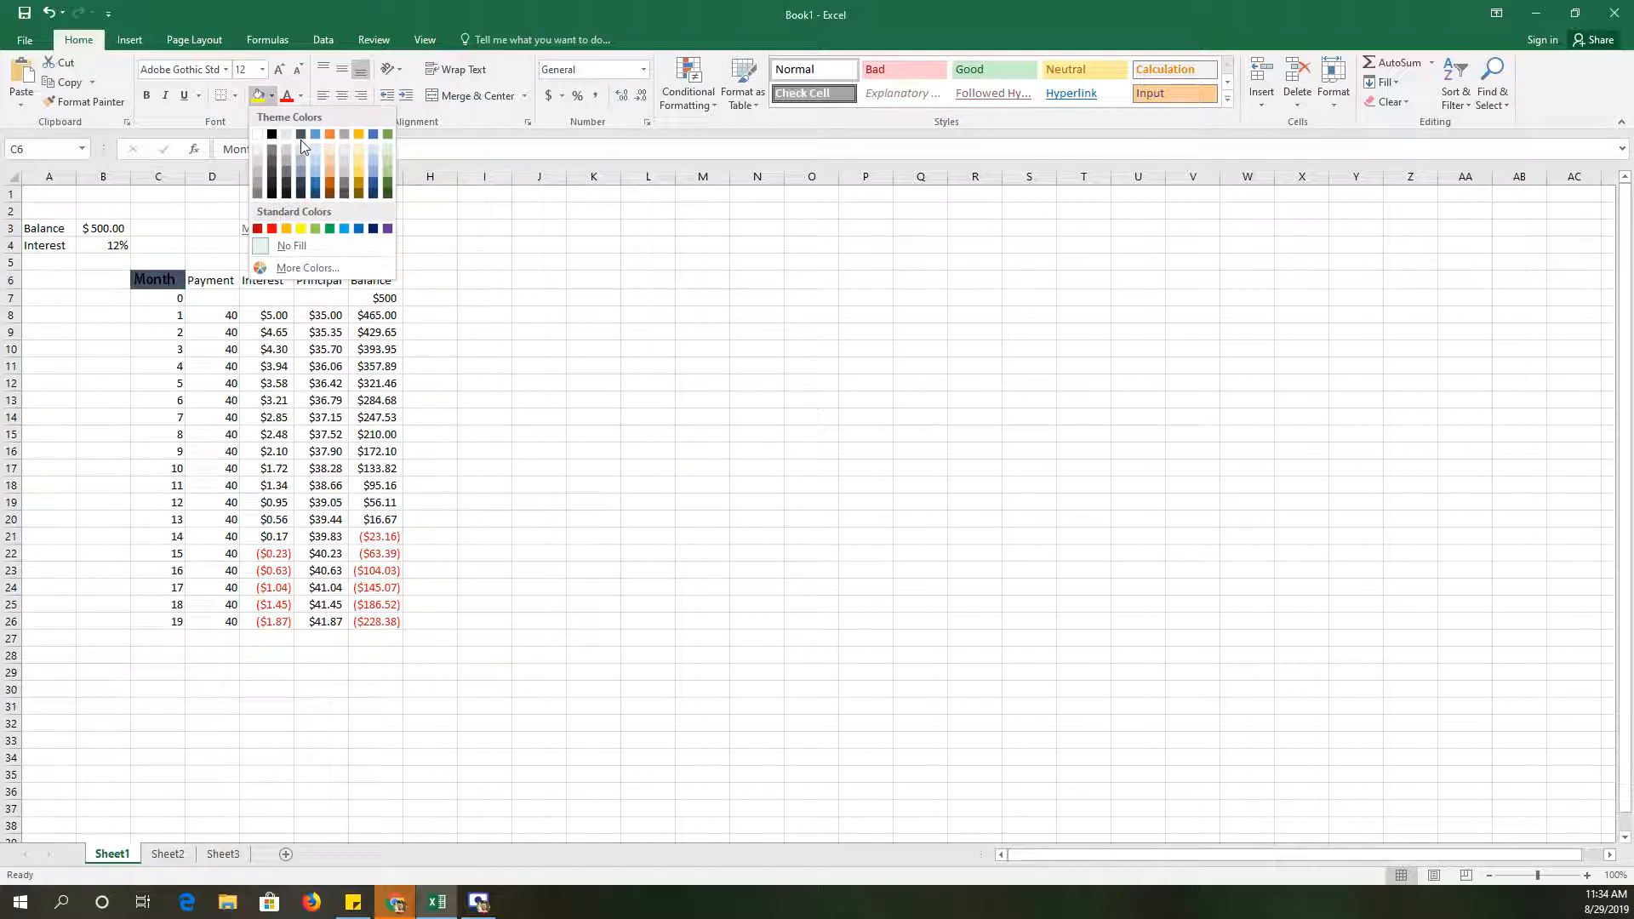
pyautogui.click(257, 135)
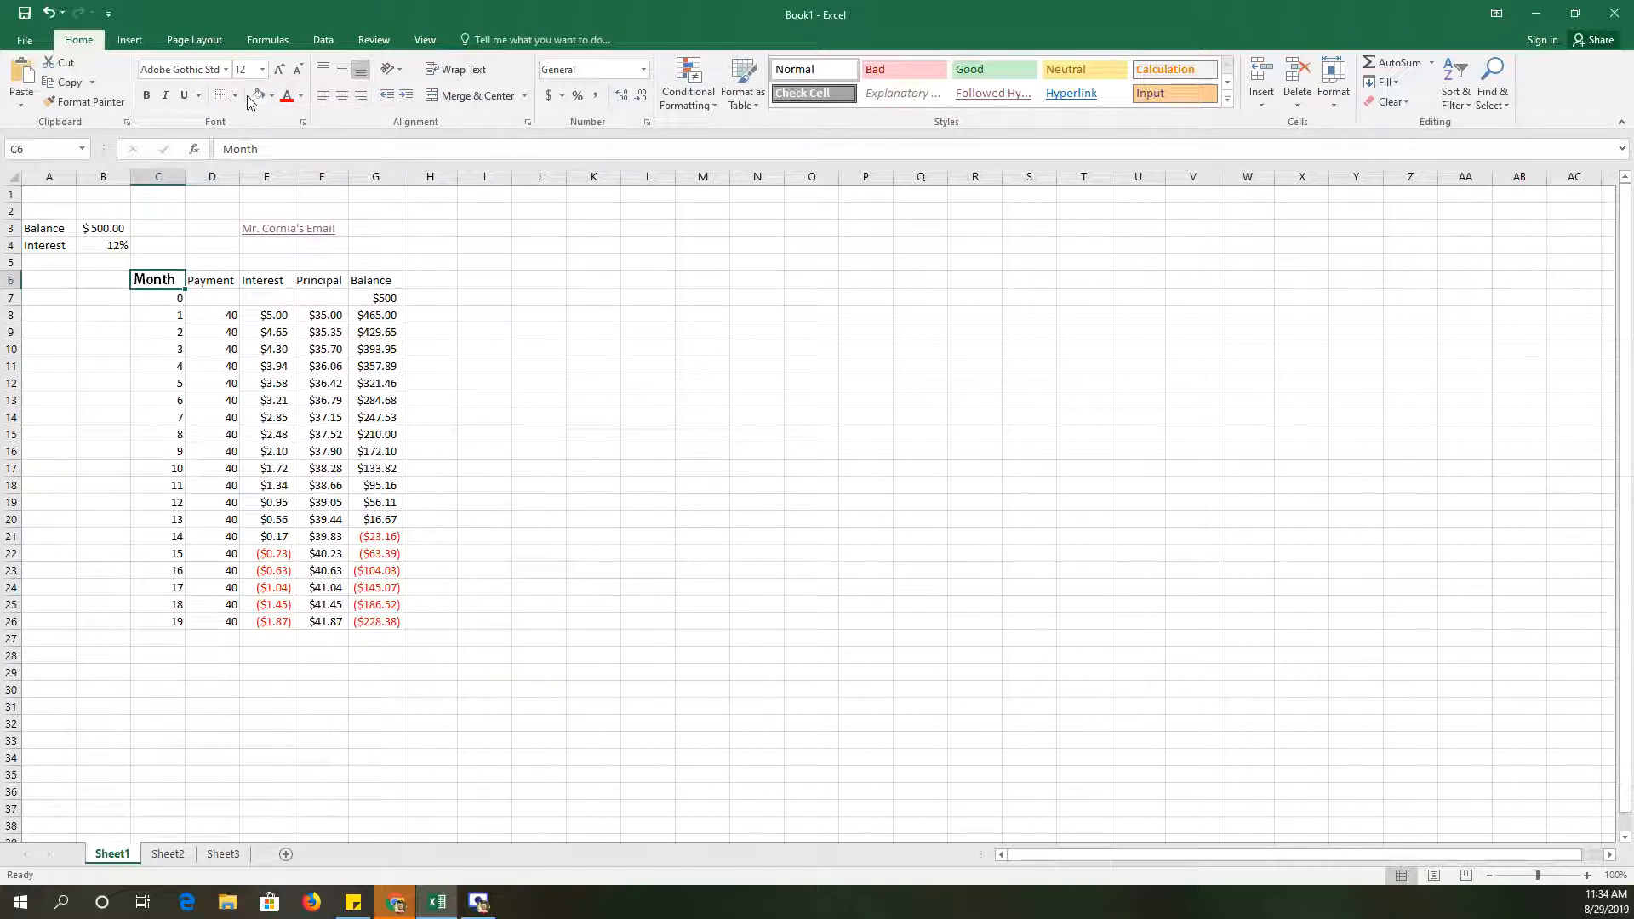
pyautogui.click(301, 95)
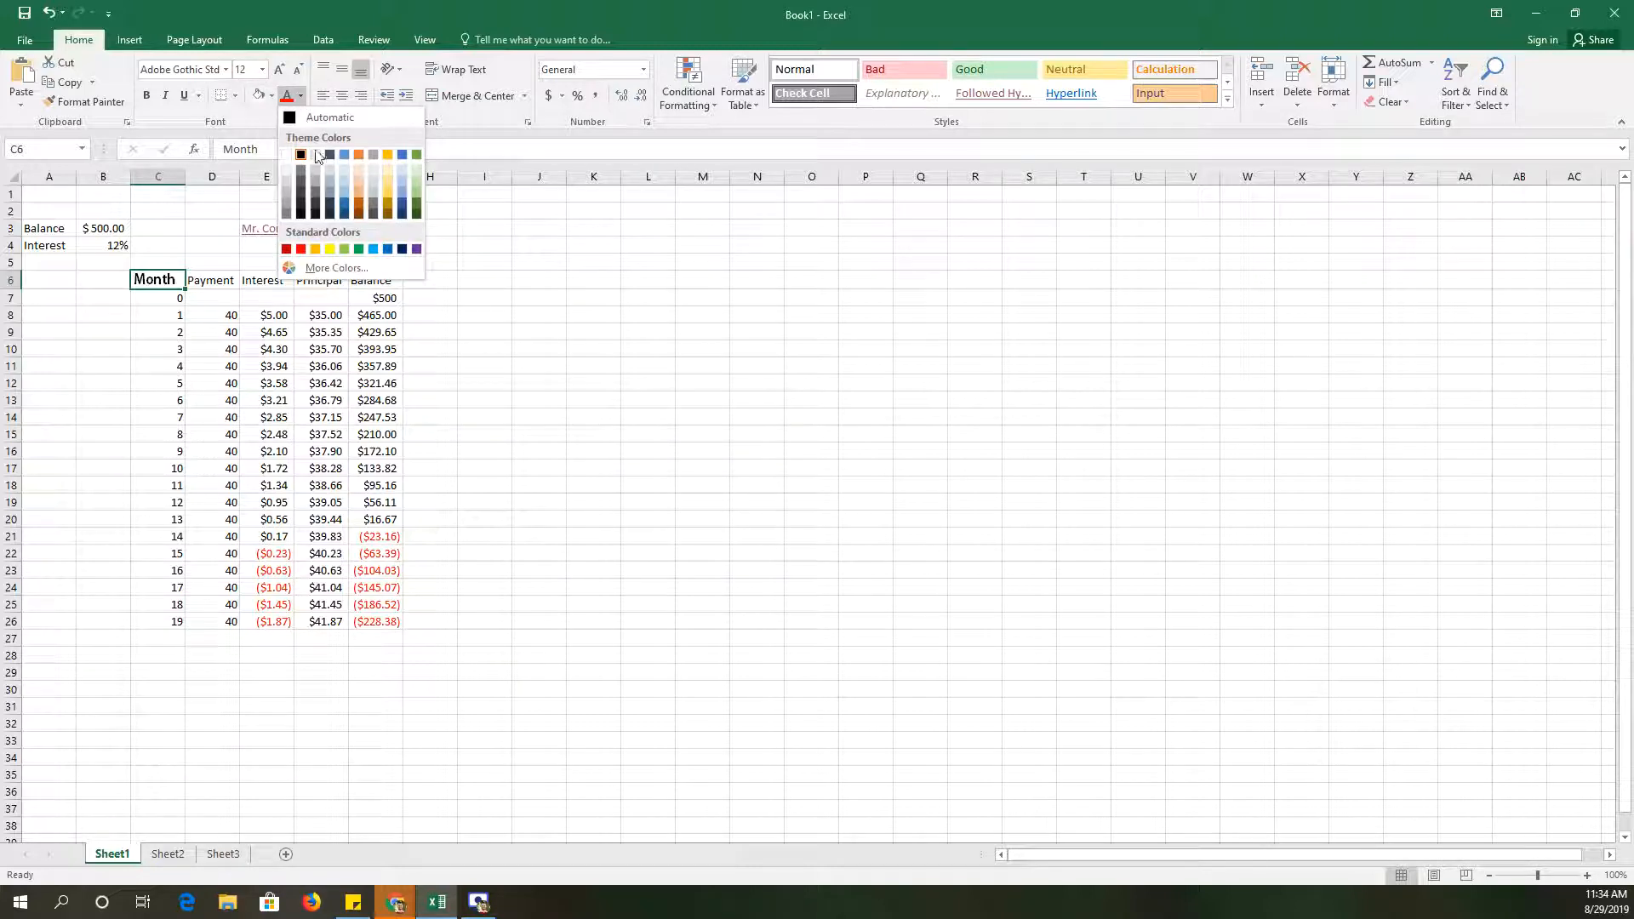
pyautogui.click(373, 249)
pyautogui.click(174, 332)
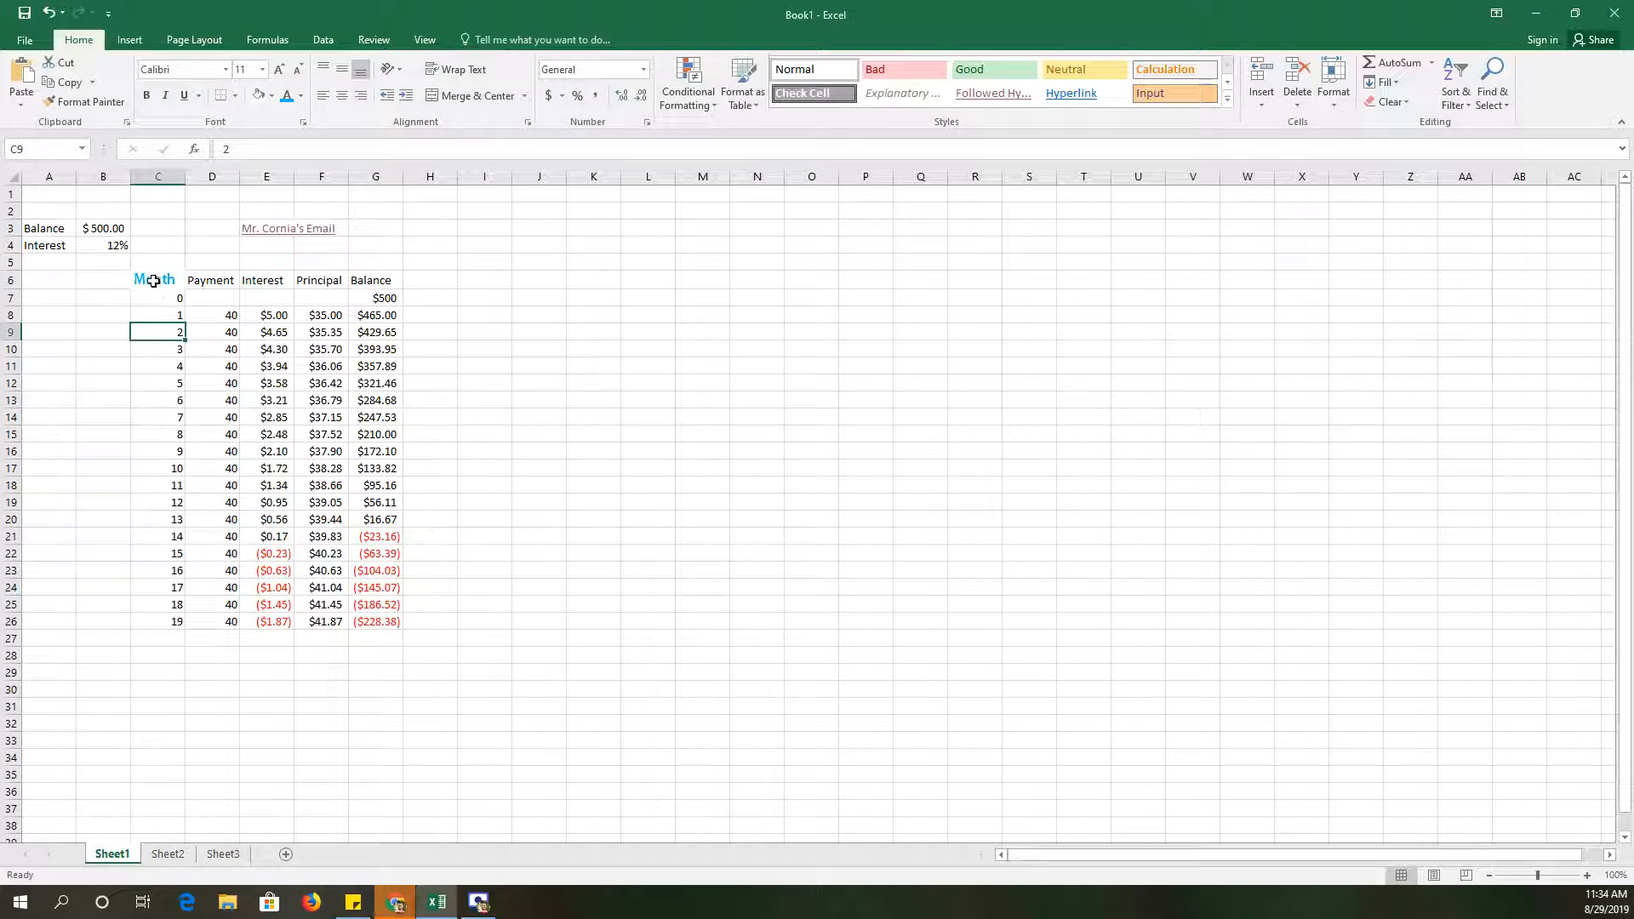
# - Copy the Month header's formatting to the month 13 balance in G20 with Format Painter
pyautogui.click(153, 281)
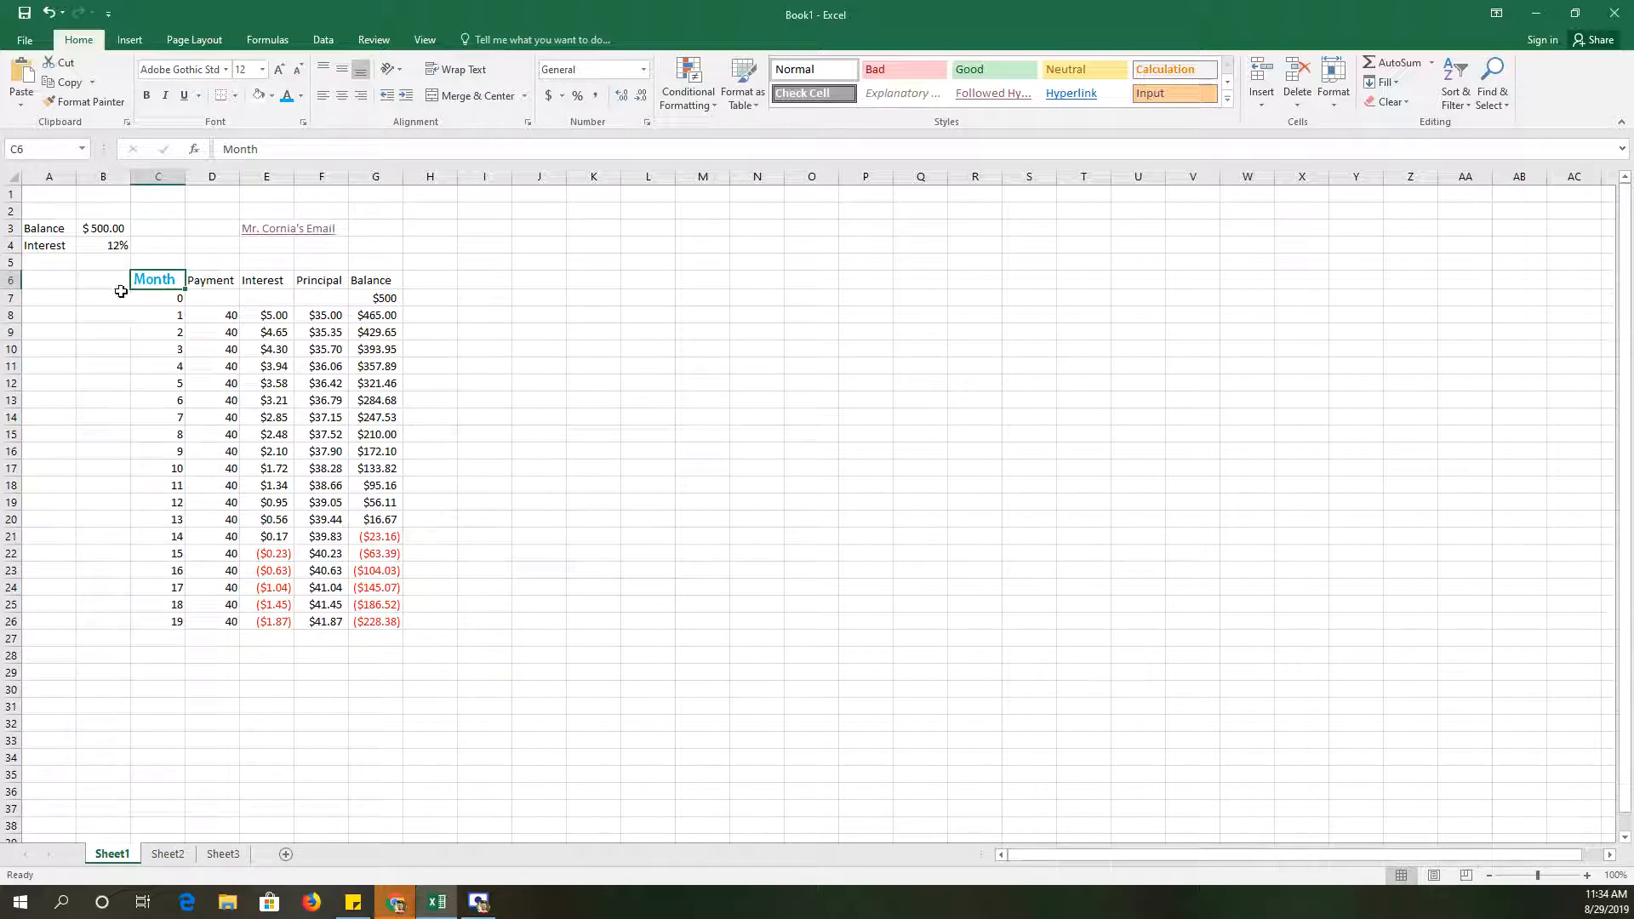
pyautogui.click(79, 101)
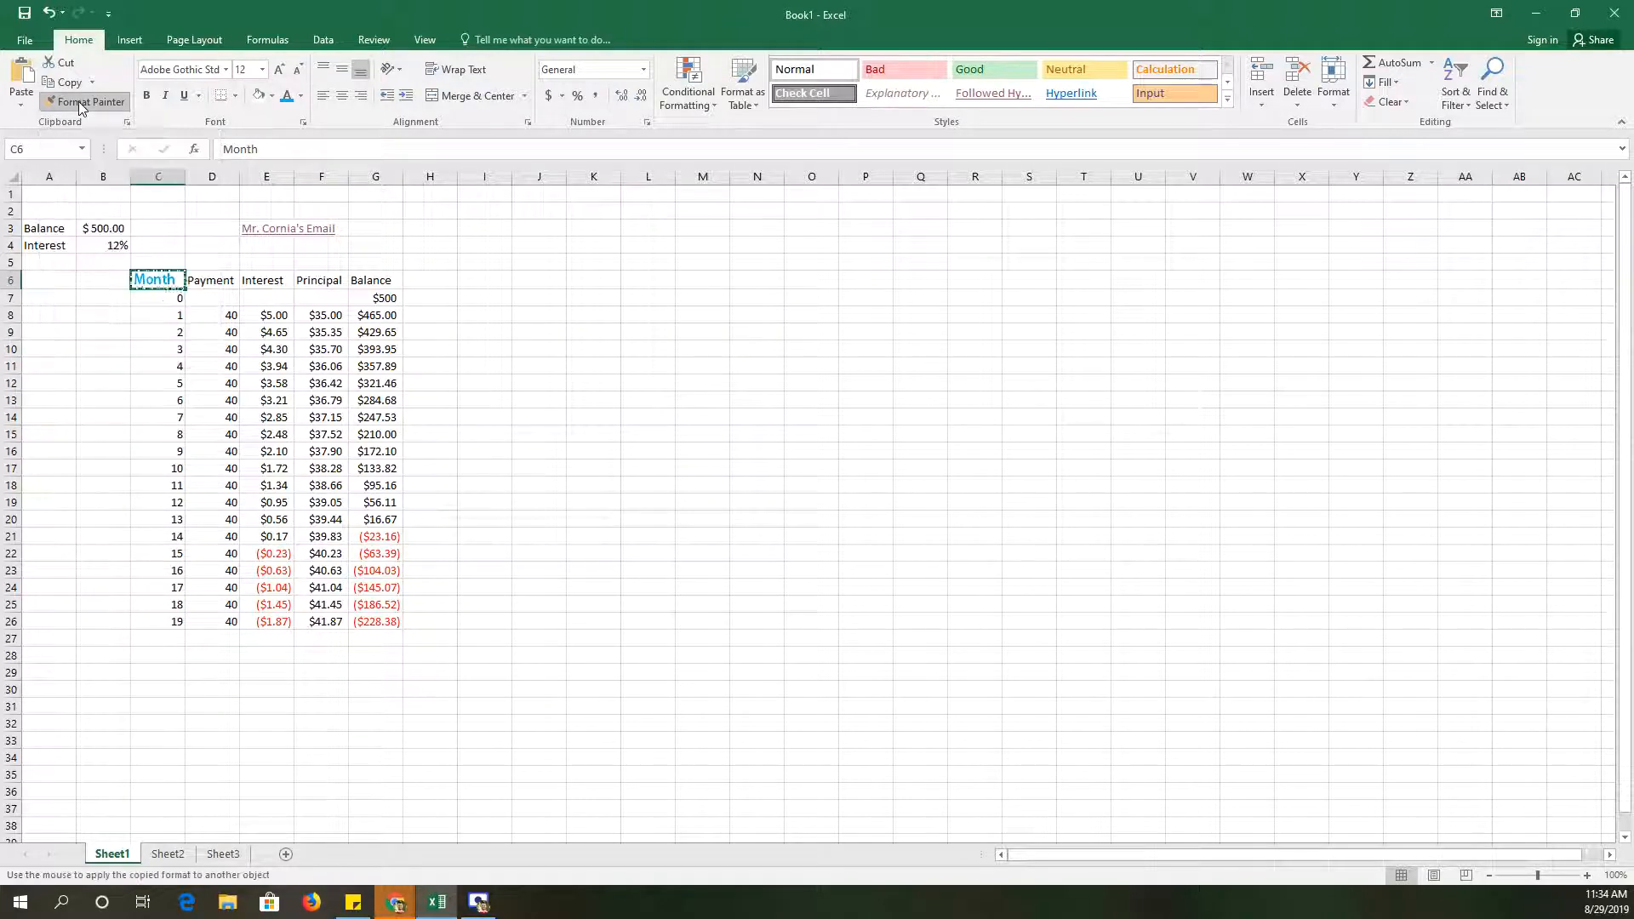
pyautogui.click(379, 521)
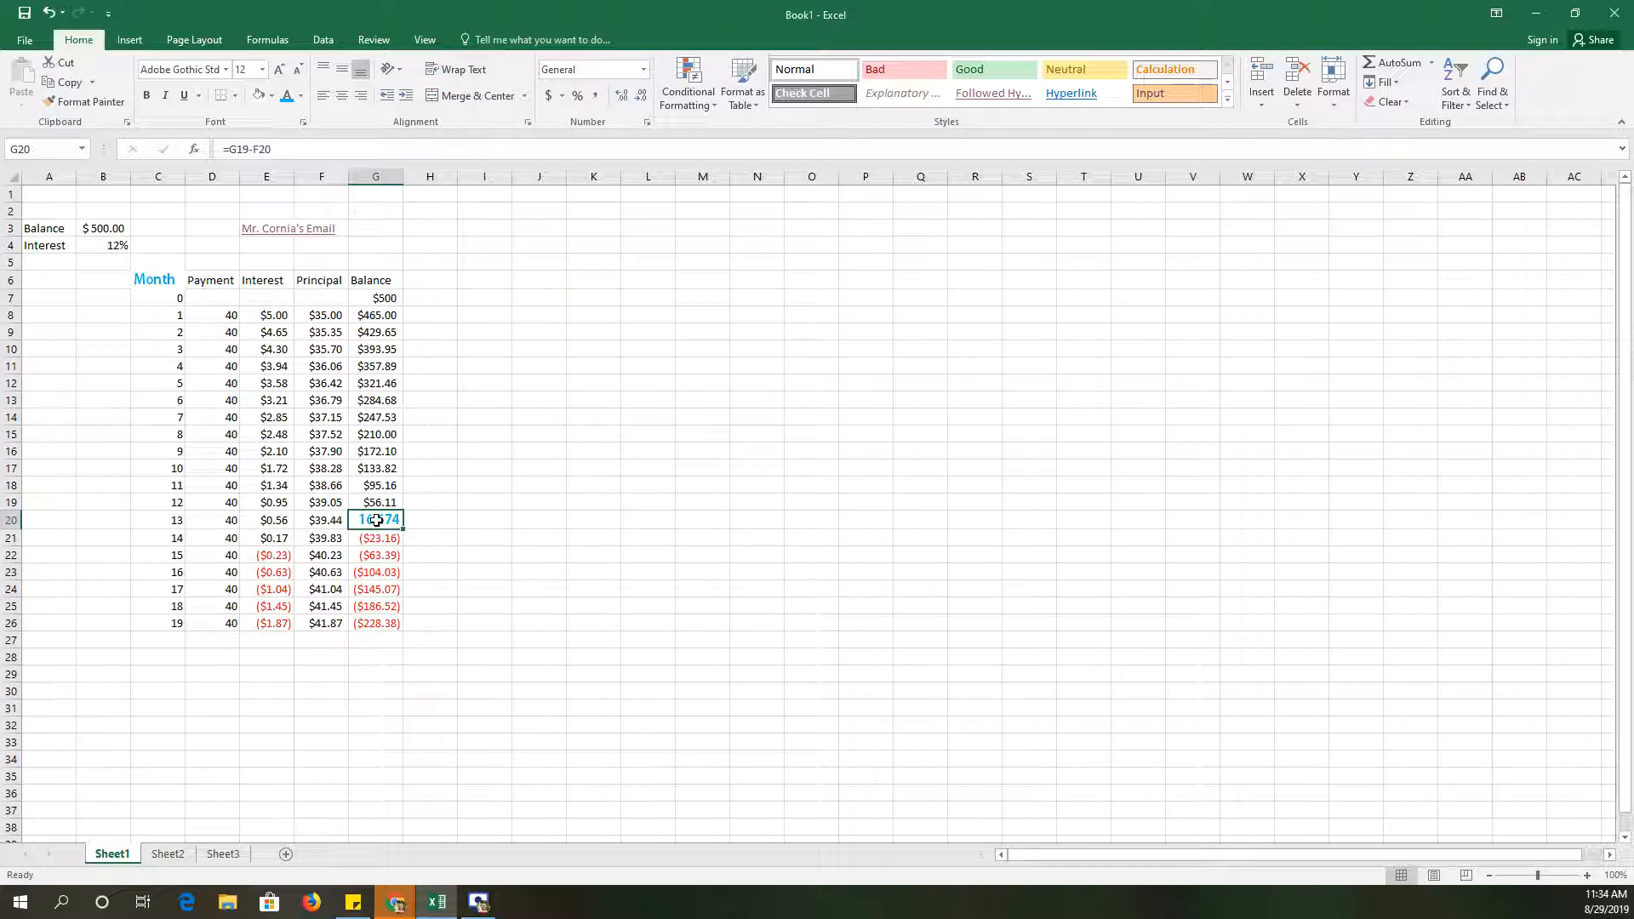
# - Lock Format Painter on the Month header's formatting, apply it to E6, D14, G18, D21, E17 and G13, and turn it off
pyautogui.click(164, 281)
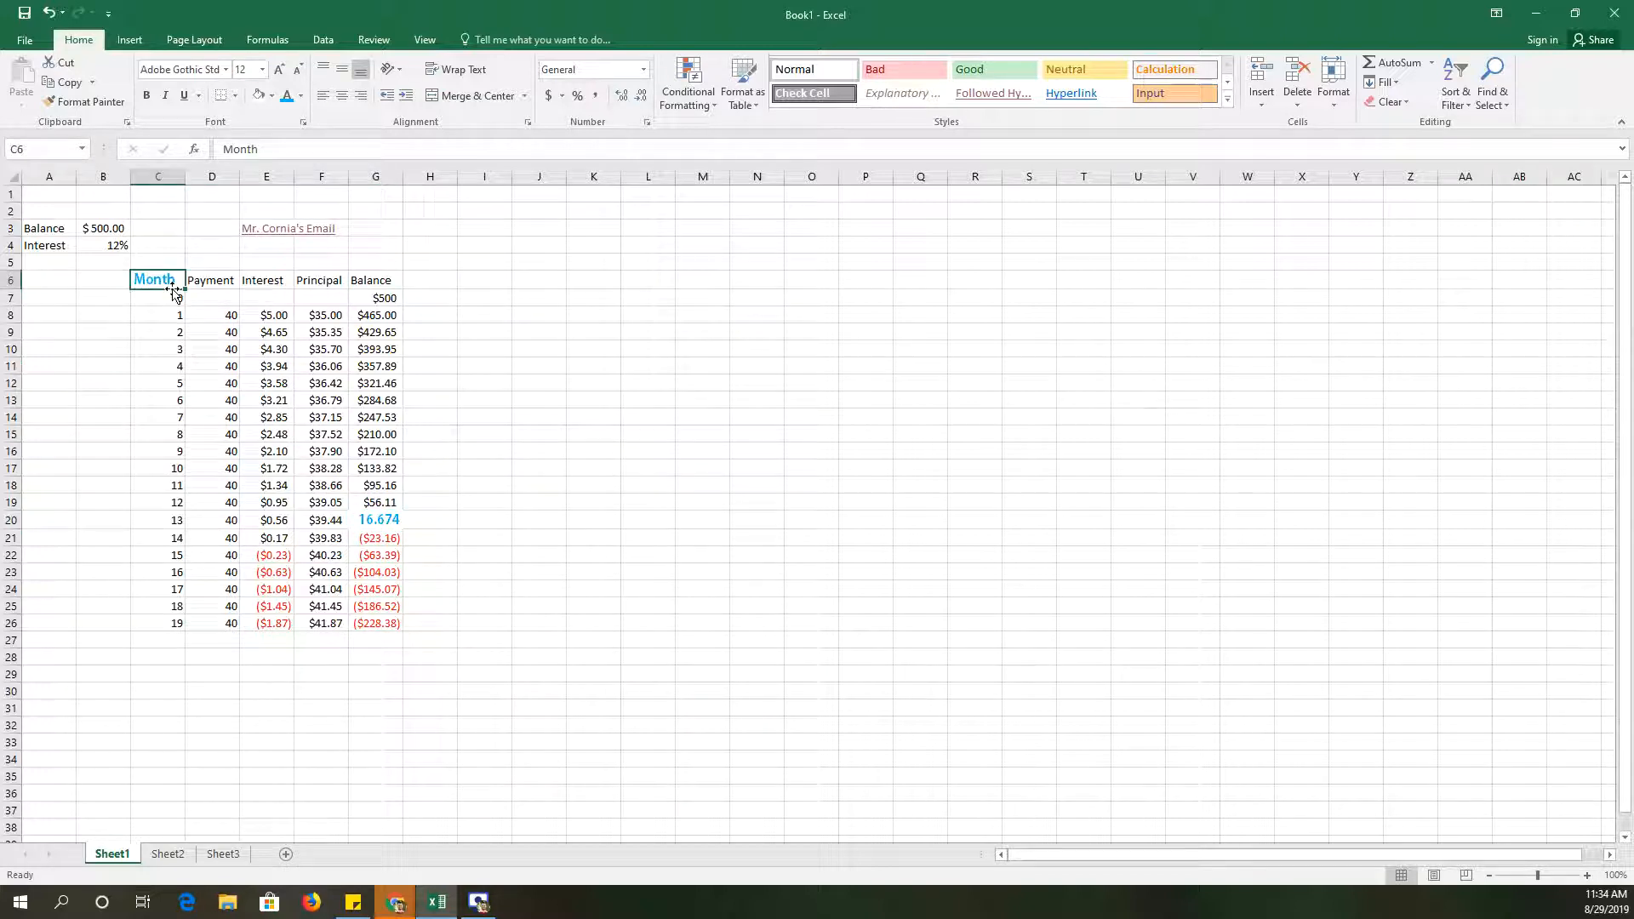
pyautogui.click(108, 108)
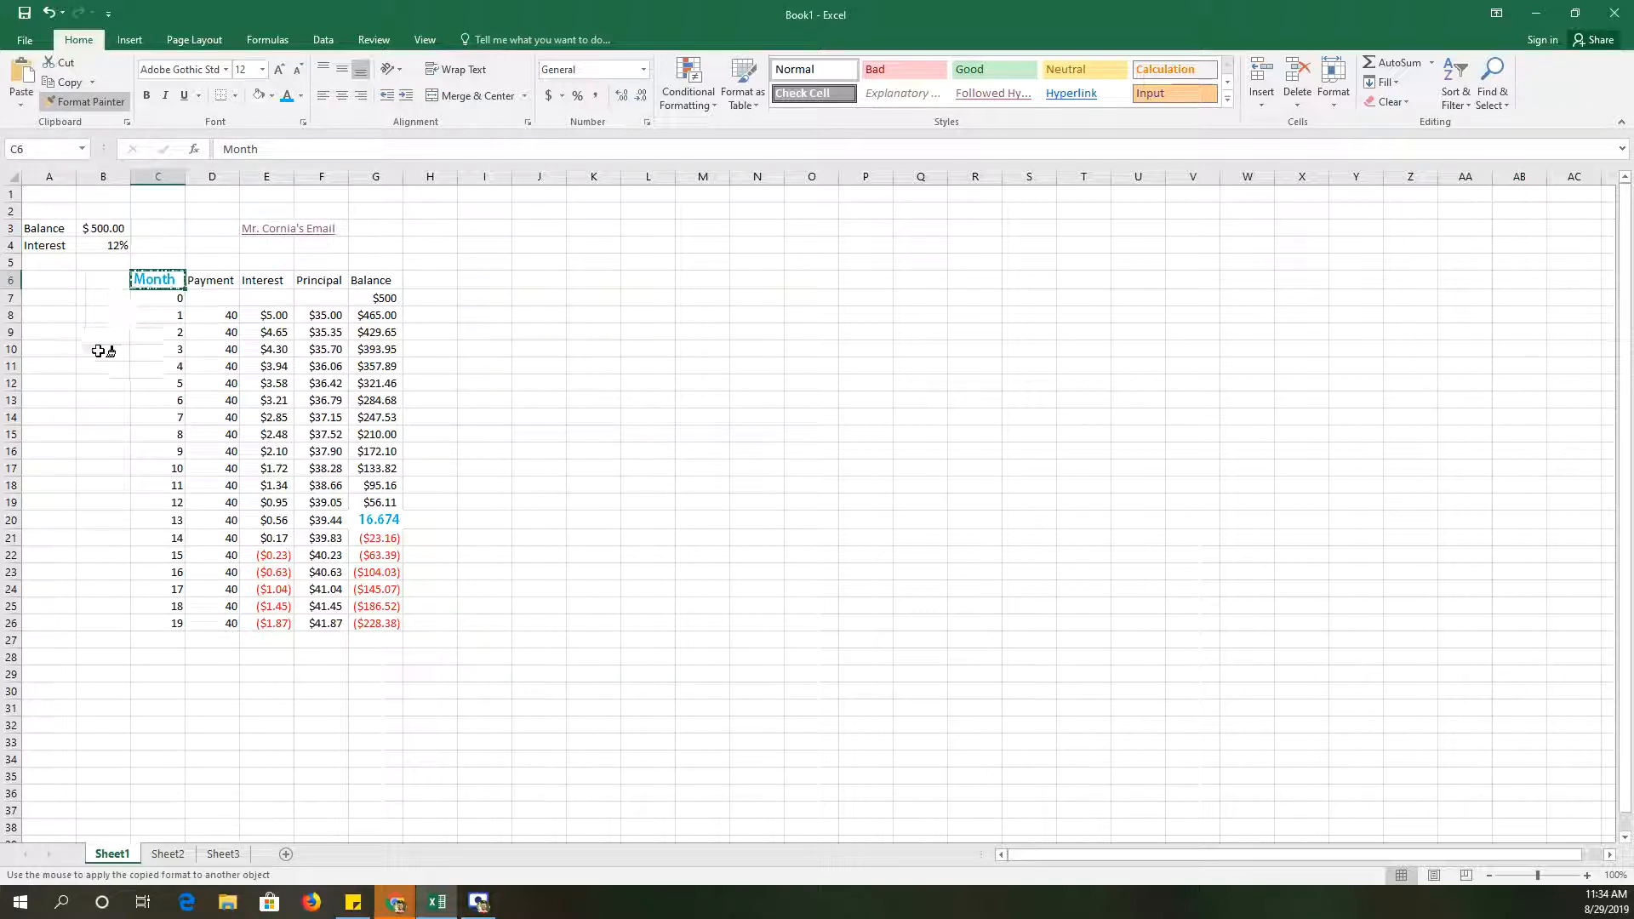
pyautogui.click(268, 281)
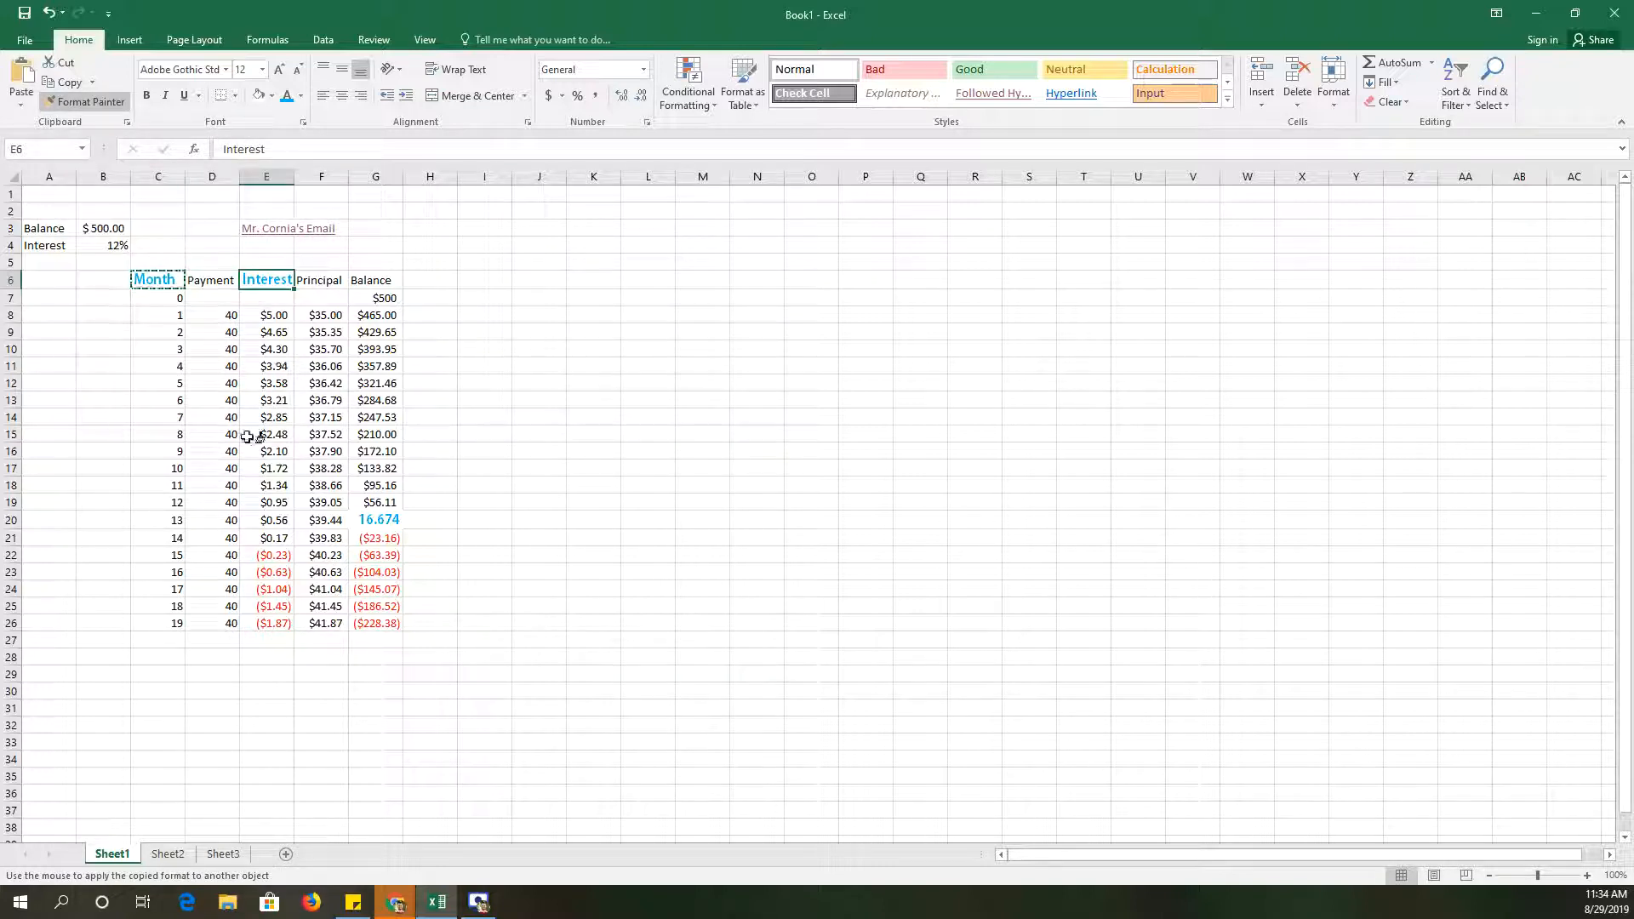
pyautogui.click(232, 417)
pyautogui.click(376, 485)
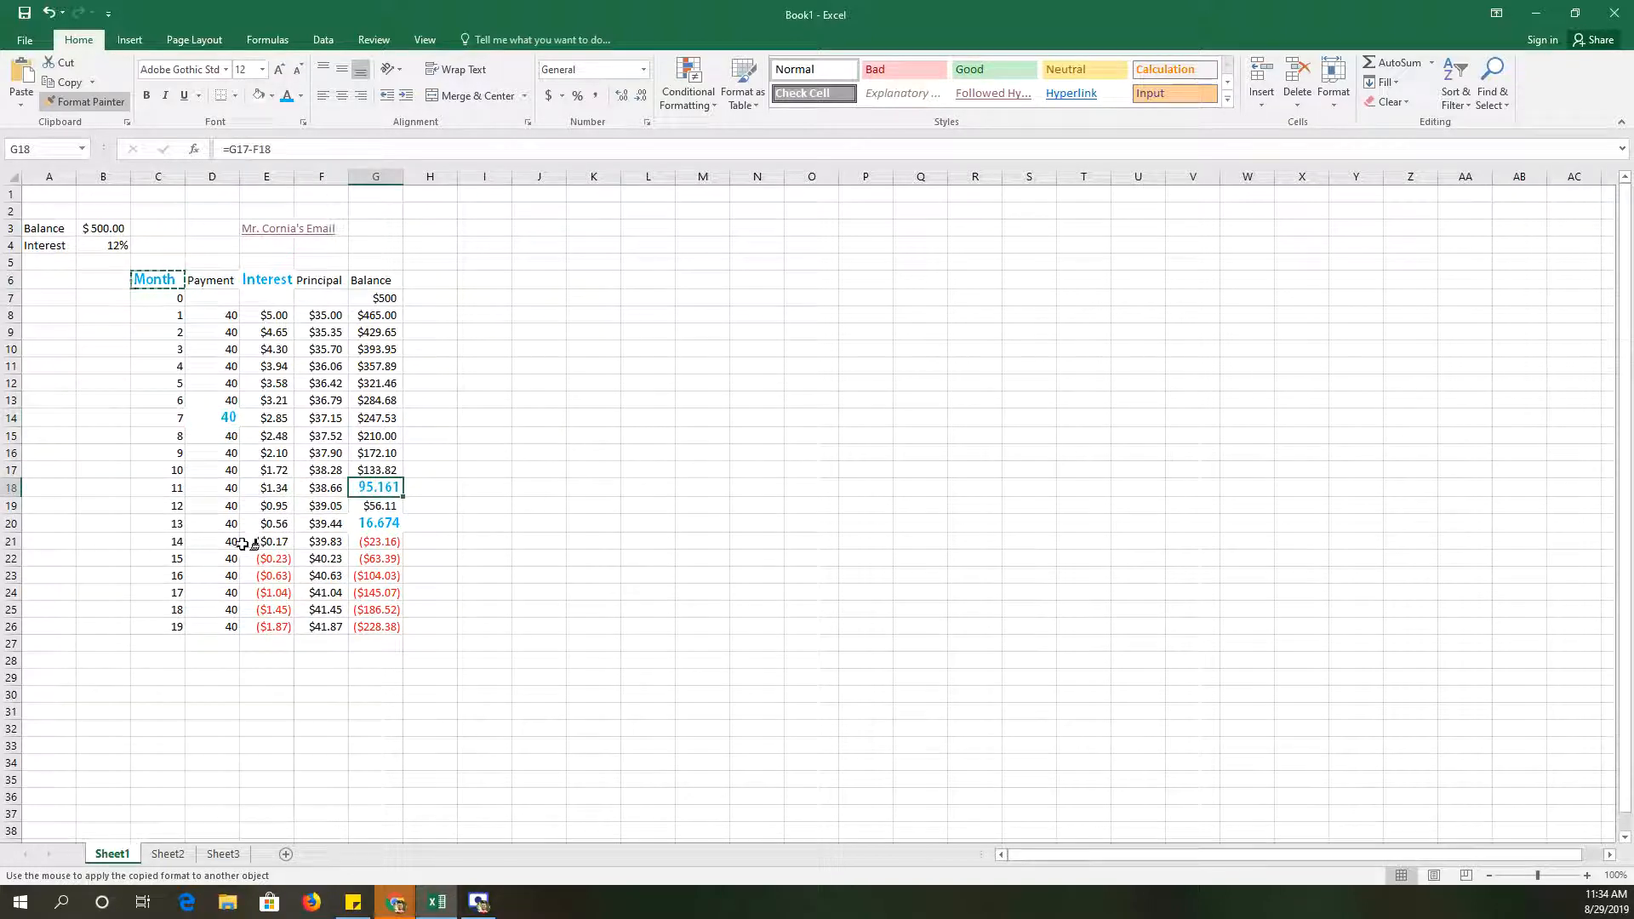
pyautogui.click(237, 539)
pyautogui.click(273, 470)
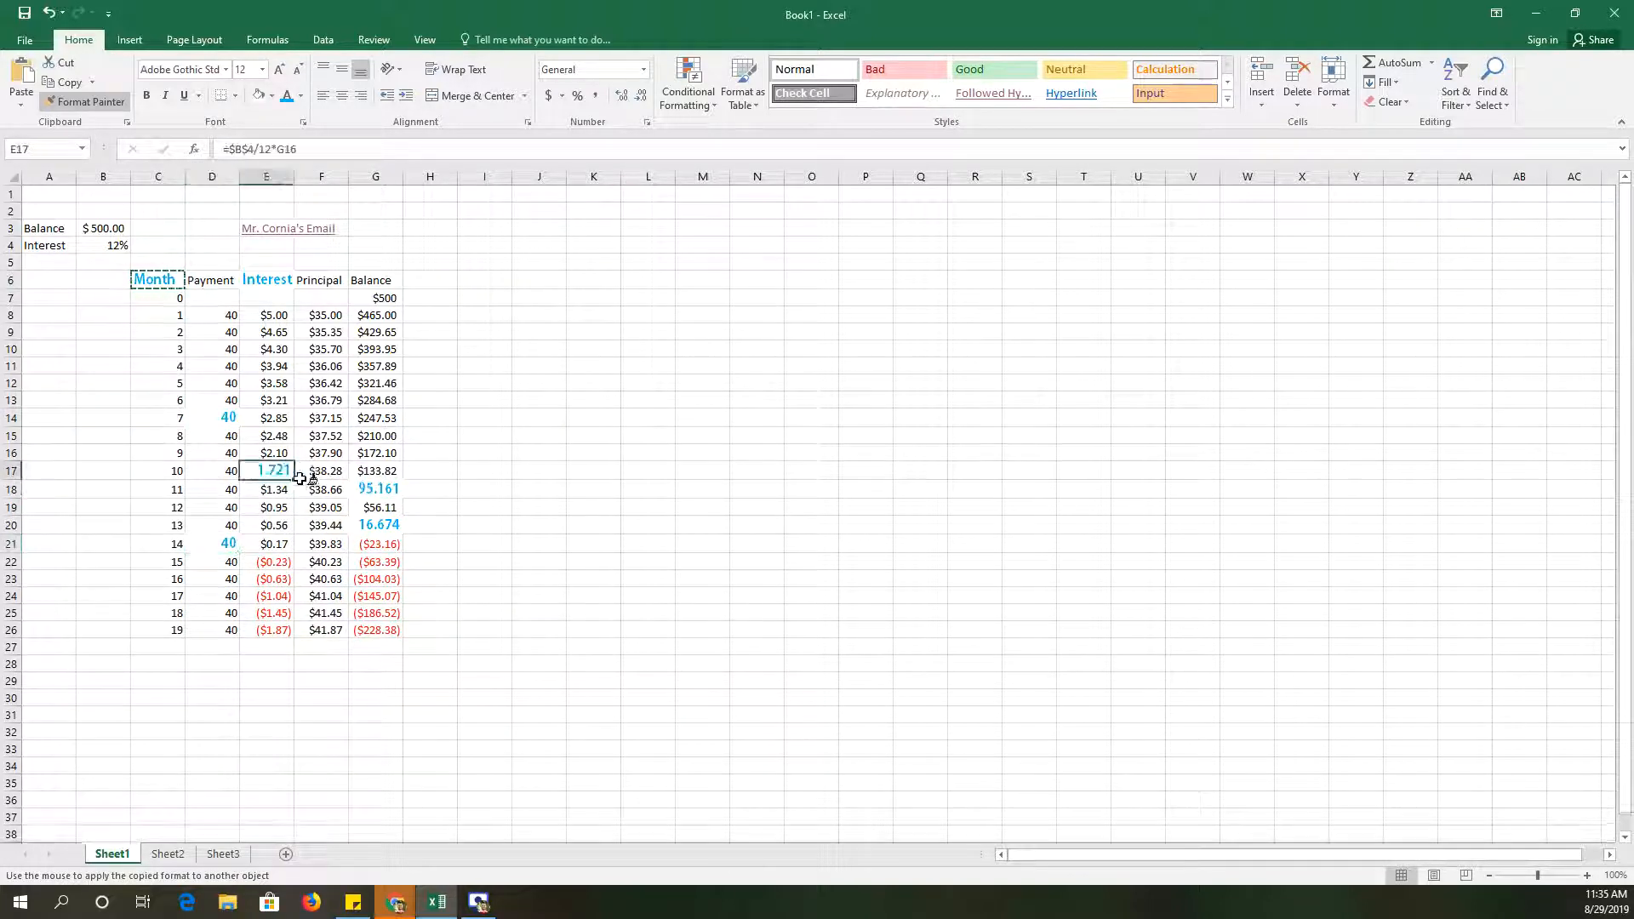
pyautogui.click(371, 400)
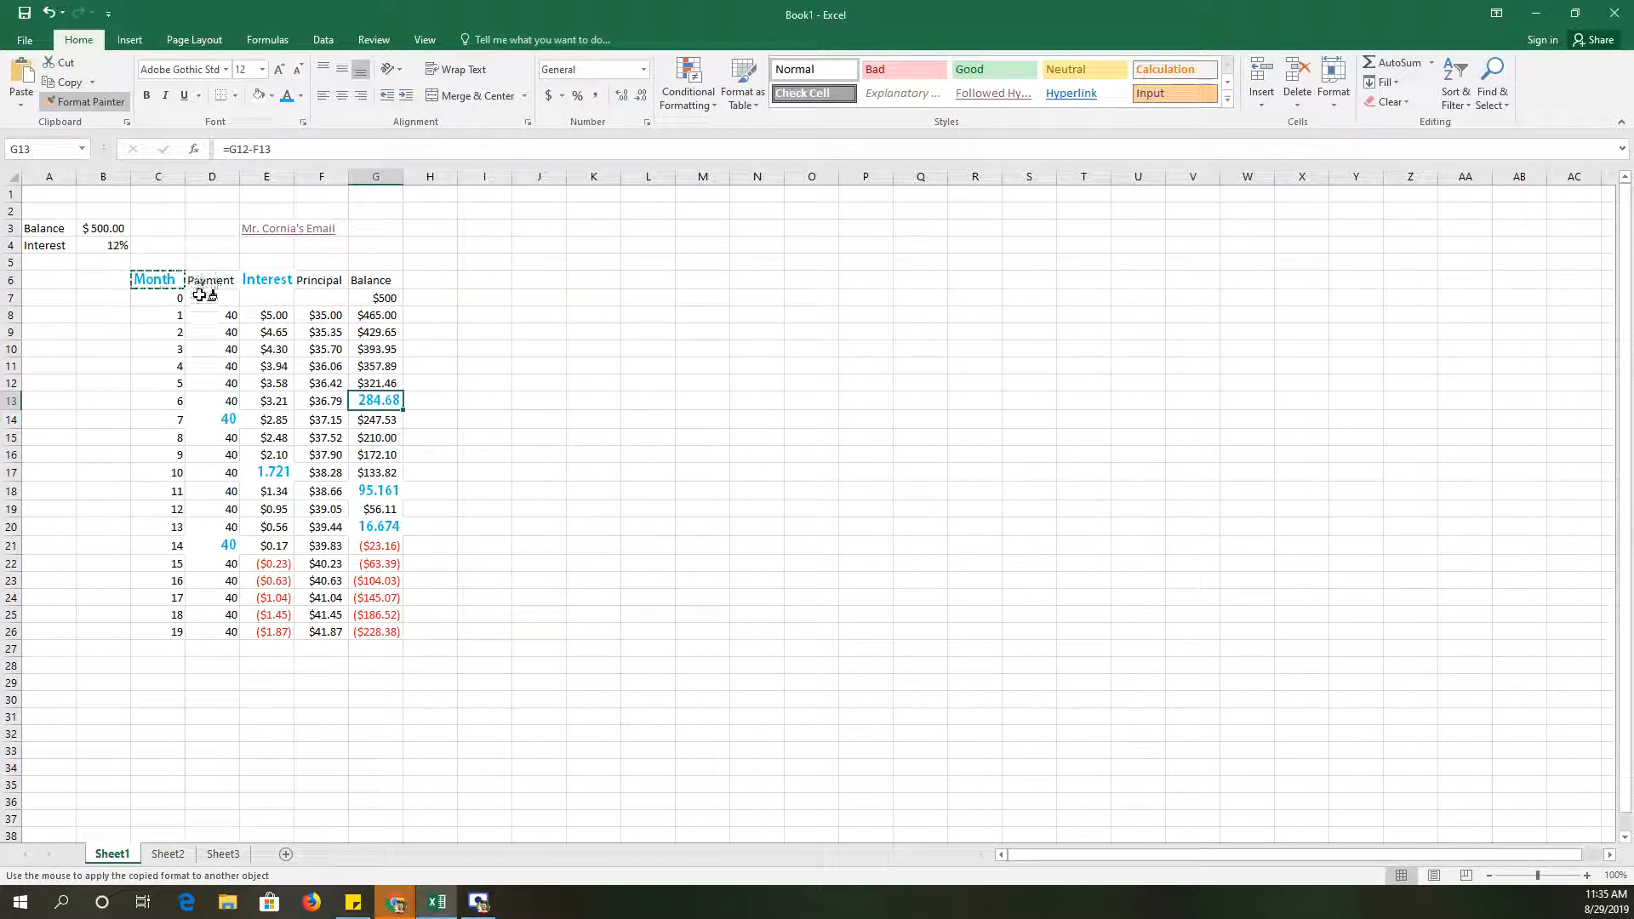
pyautogui.click(81, 101)
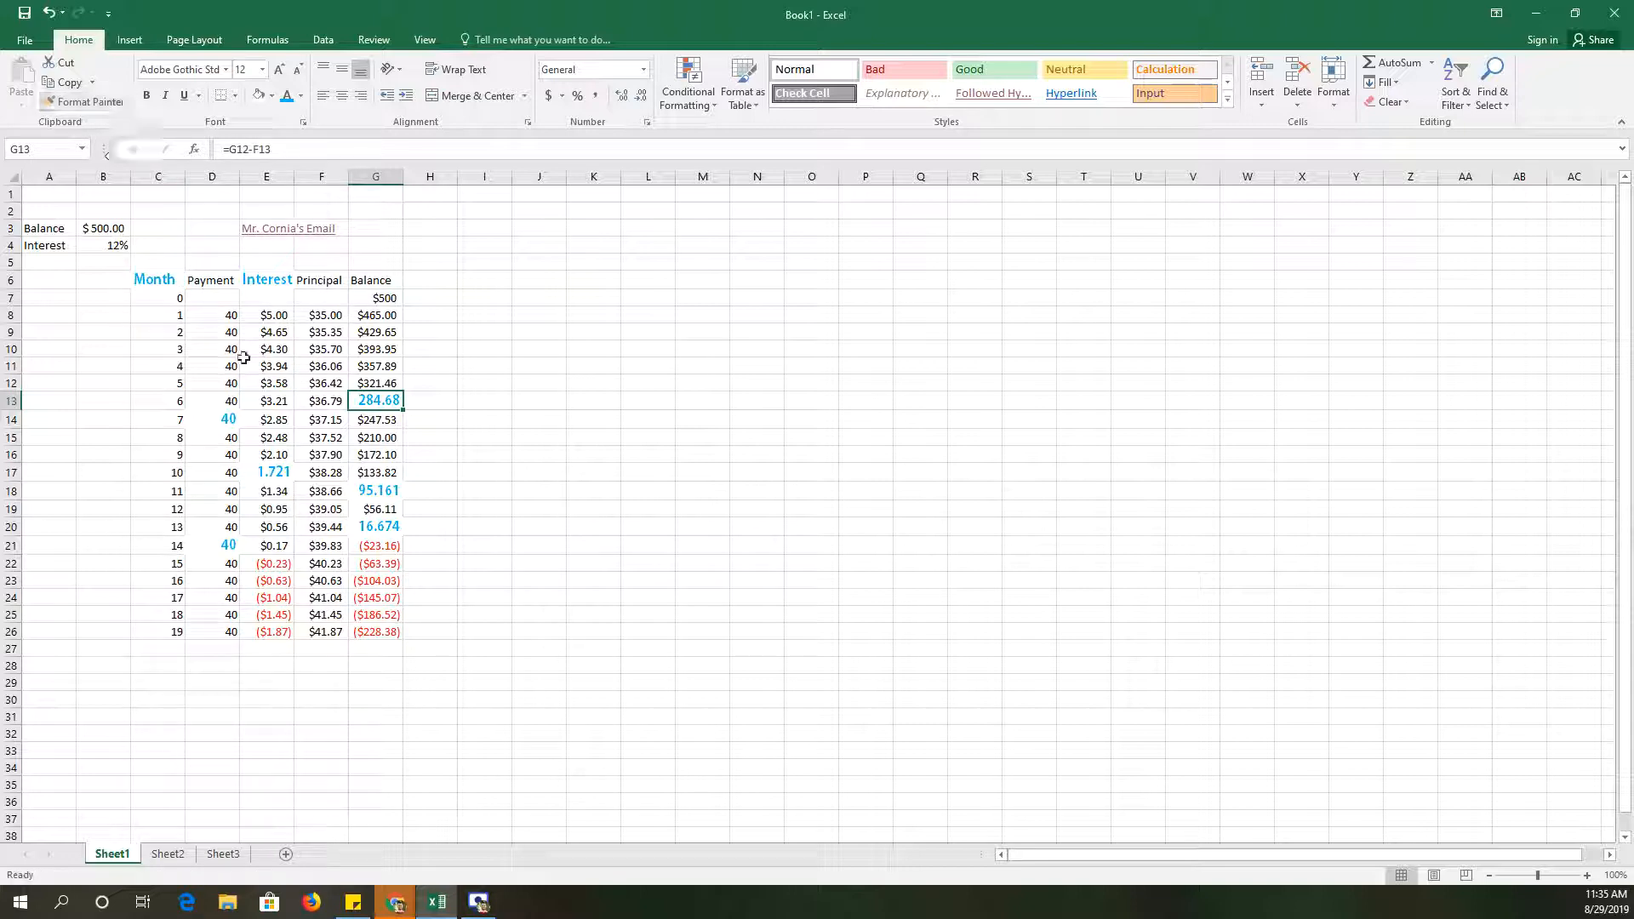
pyautogui.click(231, 394)
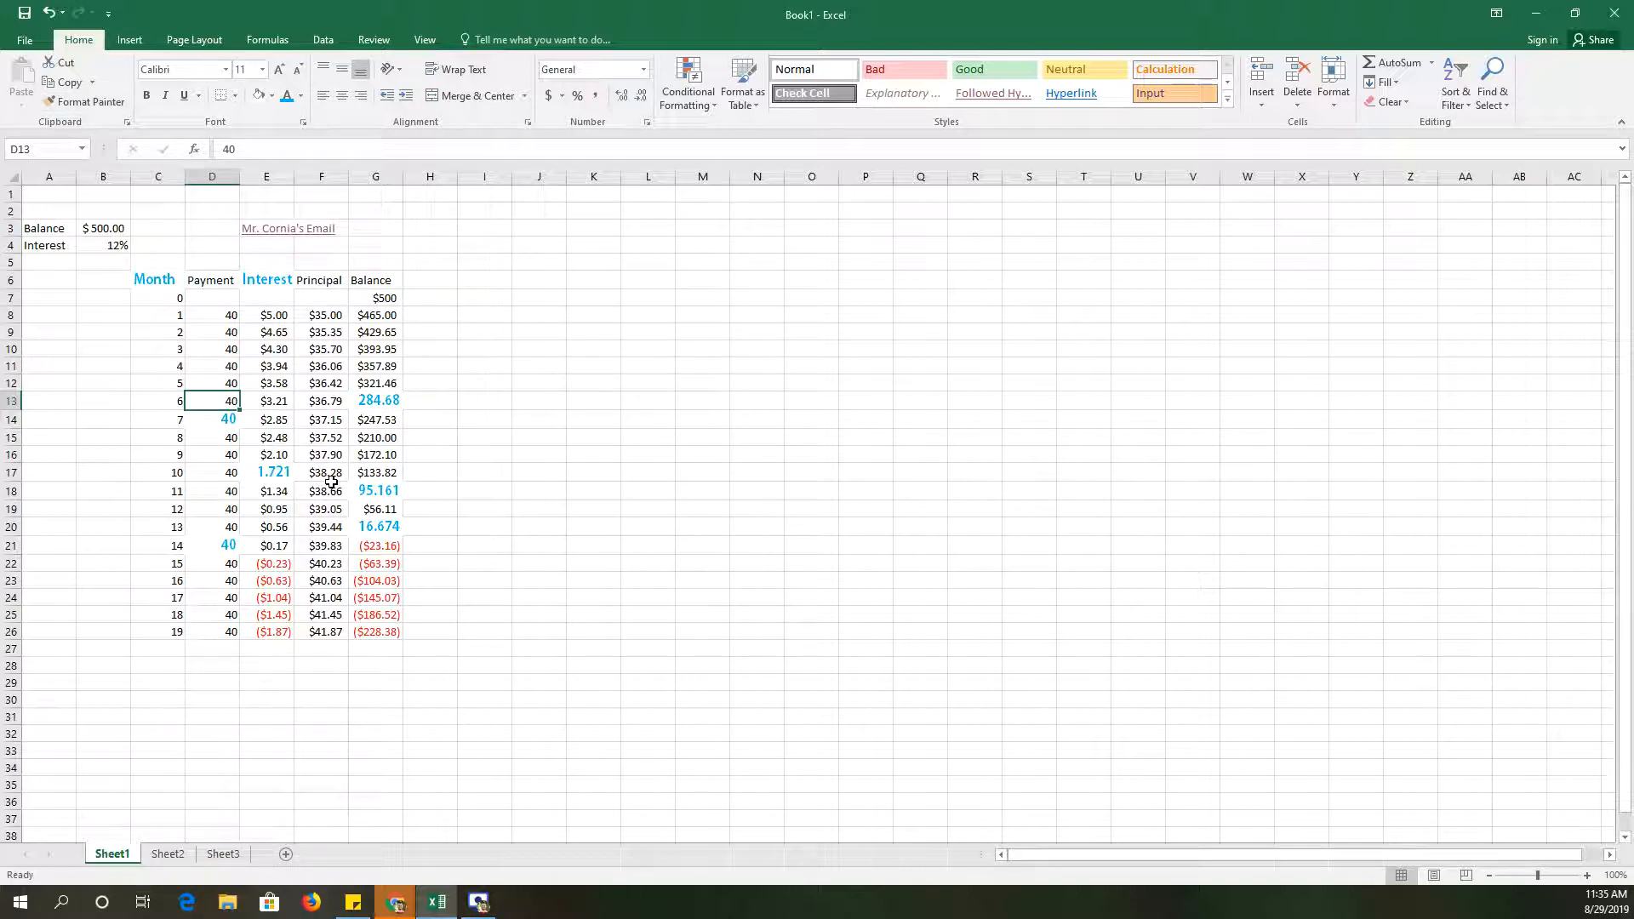